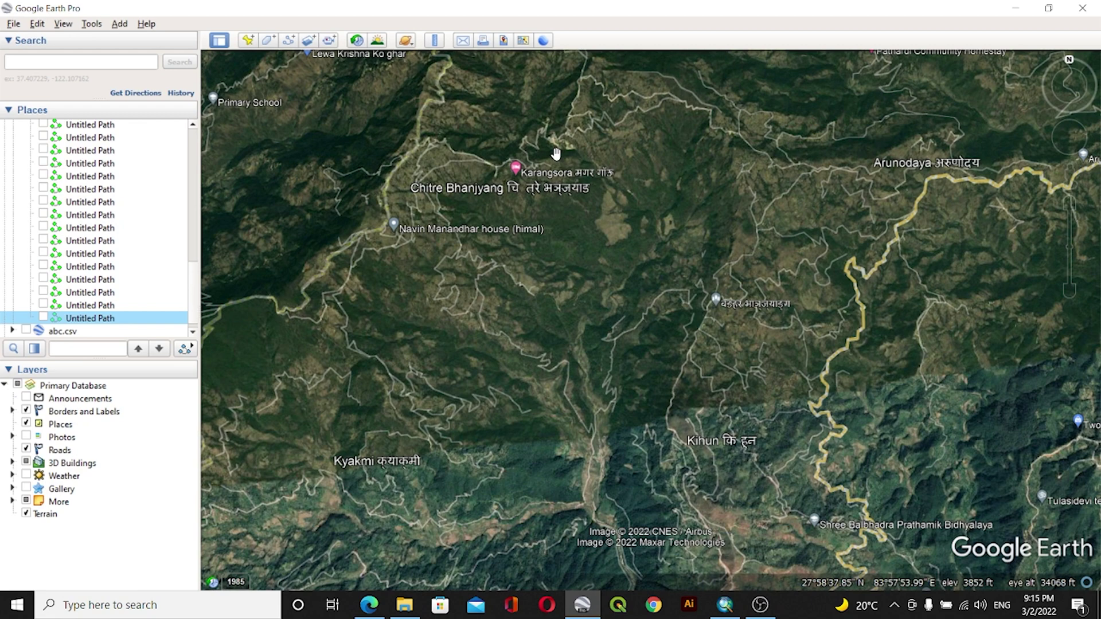
- Pan the Google Earth view so the hills around Kihun are centred
{"action": "left_click_drag", "start_coordinate": [624, 339], "coordinate": [559, 278]}
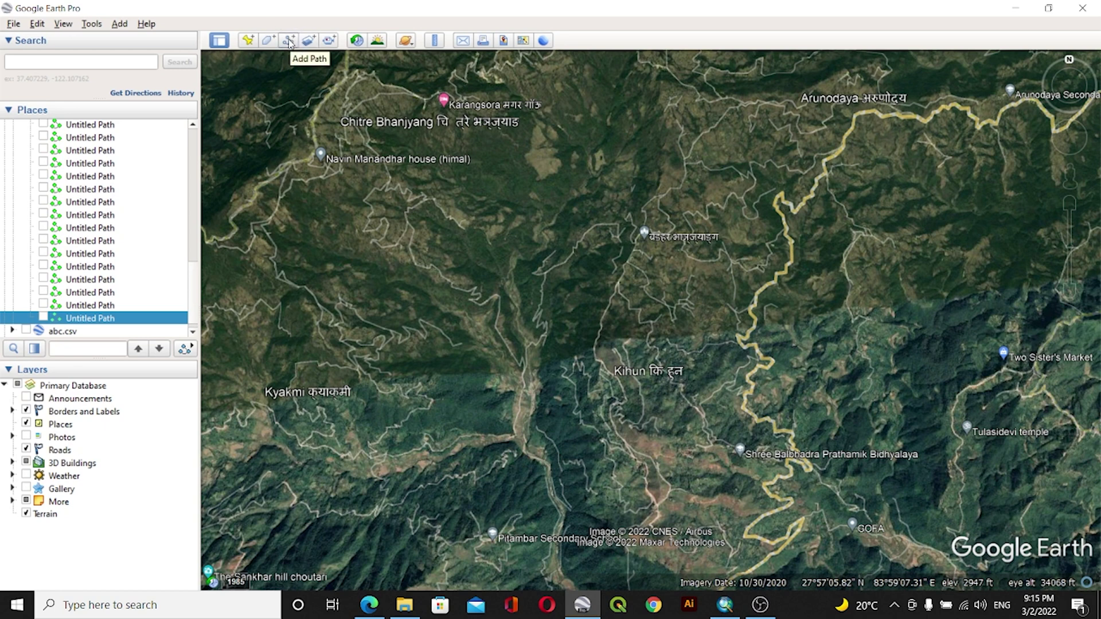
- Start a new path and draw the first red north–south zigzag columns over the western hills
{"action": "left_click", "coordinate": [290, 42]}
{"action": "left_click_drag", "start_coordinate": [231, 51], "coordinate": [193, 80]}
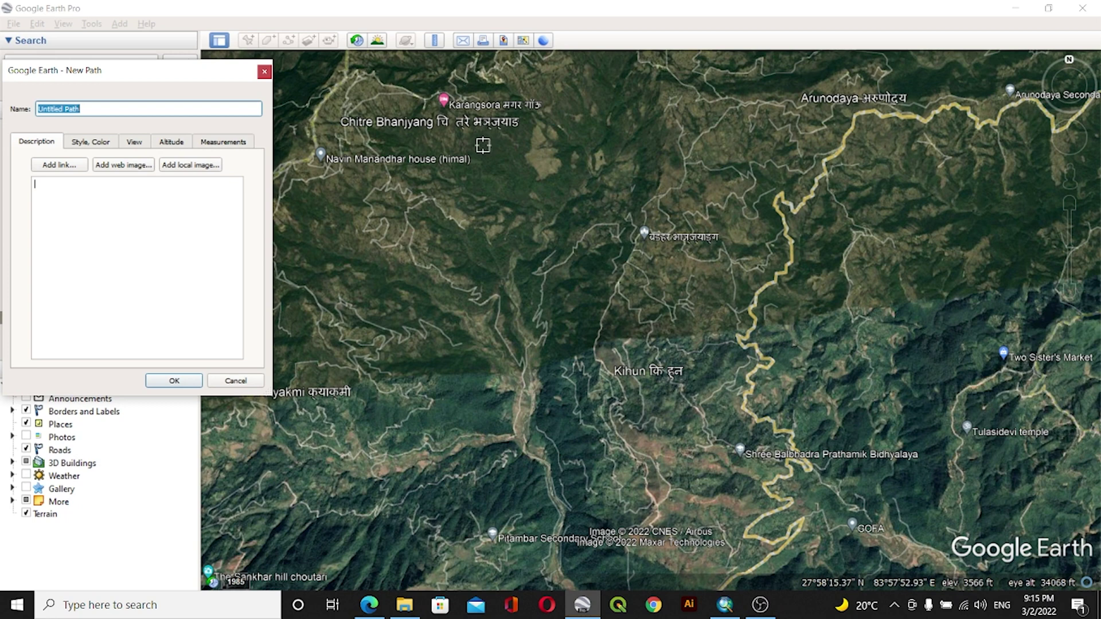
{"action": "left_click_drag", "start_coordinate": [483, 146], "coordinate": [508, 273]}
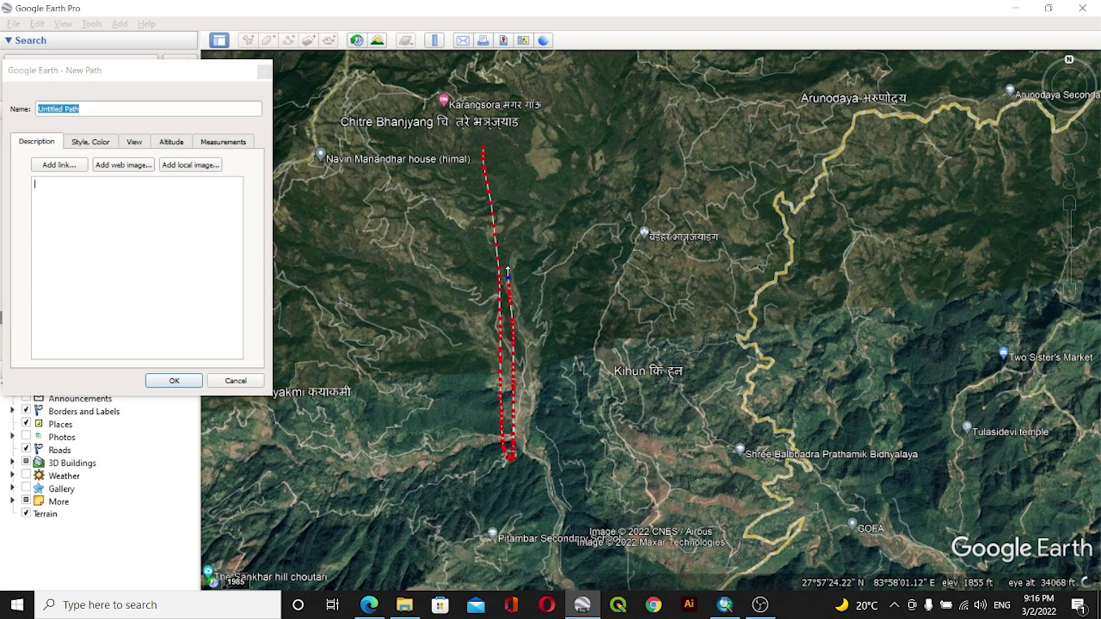
{"action": "mouse_move", "coordinate": [503, 143]}
{"action": "left_mouse_down"}
{"action": "mouse_move", "coordinate": [522, 167]}
{"action": "mouse_move", "coordinate": [534, 279]}
{"action": "mouse_move", "coordinate": [535, 421]}
{"action": "left_mouse_up"}
{"action": "left_click_drag", "start_coordinate": [526, 469], "coordinate": [519, 258]}
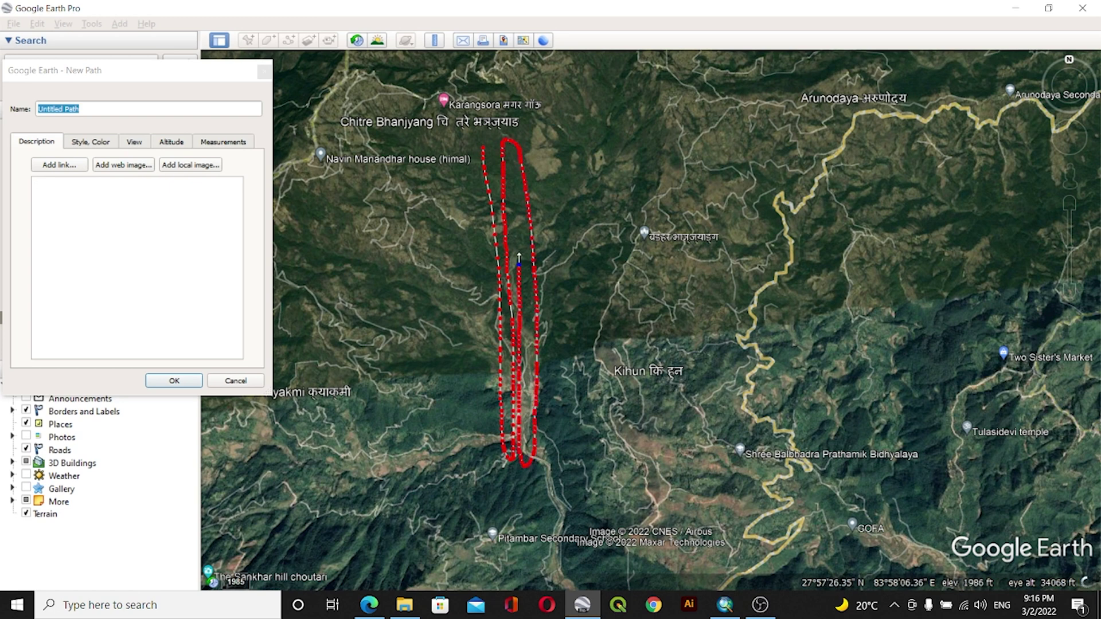
{"action": "left_click_drag", "start_coordinate": [527, 142], "coordinate": [551, 394]}
- Extend the red zigzag path across the eastern columns of the hills around Kihun
{"action": "mouse_move", "coordinate": [550, 439]}
{"action": "left_mouse_down"}
{"action": "mouse_move", "coordinate": [561, 463]}
{"action": "mouse_move", "coordinate": [563, 155]}
{"action": "mouse_move", "coordinate": [590, 215]}
{"action": "mouse_move", "coordinate": [600, 428]}
{"action": "mouse_move", "coordinate": [573, 138]}
{"action": "mouse_move", "coordinate": [600, 164]}
{"action": "mouse_move", "coordinate": [606, 397]}
{"action": "left_mouse_up"}
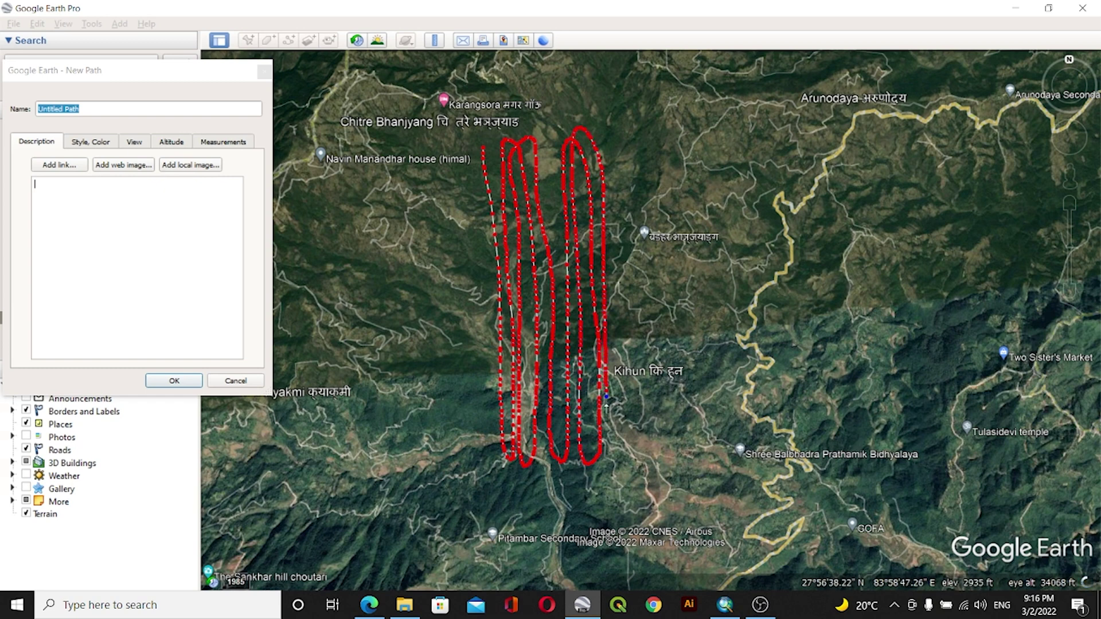
{"action": "left_click_drag", "start_coordinate": [610, 465], "coordinate": [612, 185]}
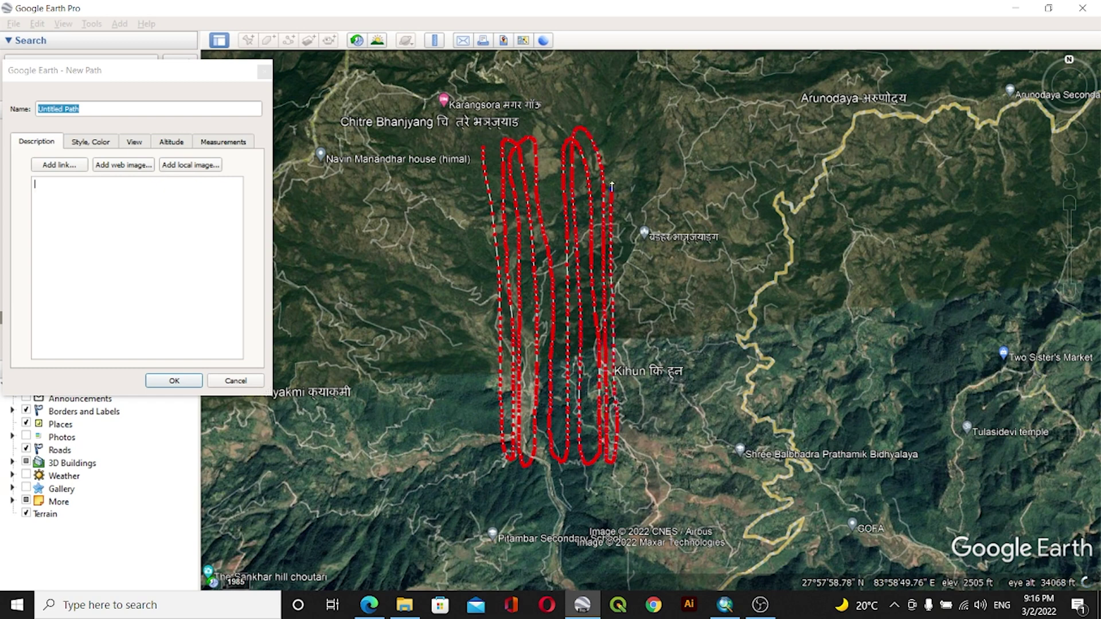
{"action": "left_click_drag", "start_coordinate": [630, 148], "coordinate": [646, 376]}
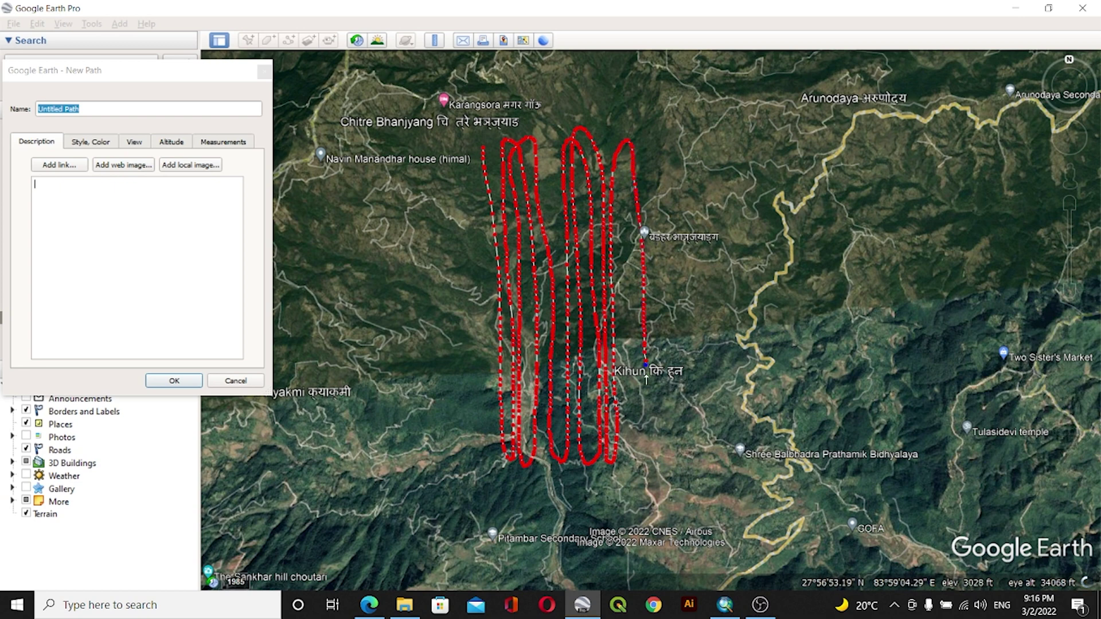
{"action": "mouse_move", "coordinate": [649, 447]}
{"action": "left_mouse_down"}
{"action": "mouse_move", "coordinate": [635, 466]}
{"action": "mouse_move", "coordinate": [627, 160]}
{"action": "mouse_move", "coordinate": [665, 185]}
{"action": "mouse_move", "coordinate": [668, 390]}
{"action": "left_mouse_up"}
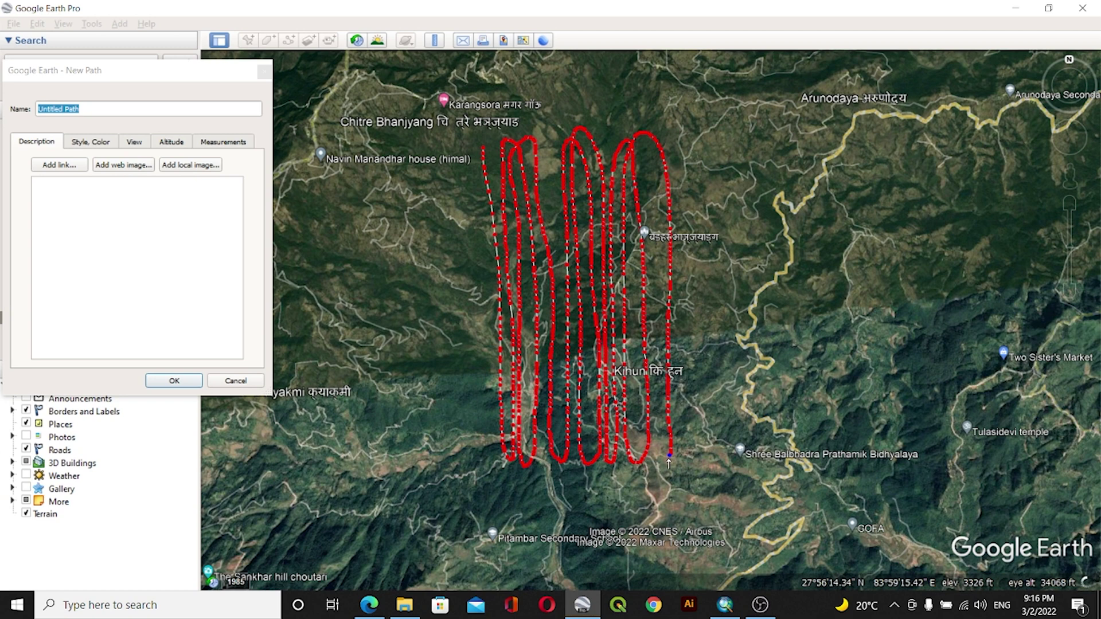
{"action": "mouse_move", "coordinate": [669, 463]}
{"action": "left_mouse_down"}
{"action": "mouse_move", "coordinate": [652, 402]}
{"action": "mouse_move", "coordinate": [656, 191]}
{"action": "left_mouse_up"}
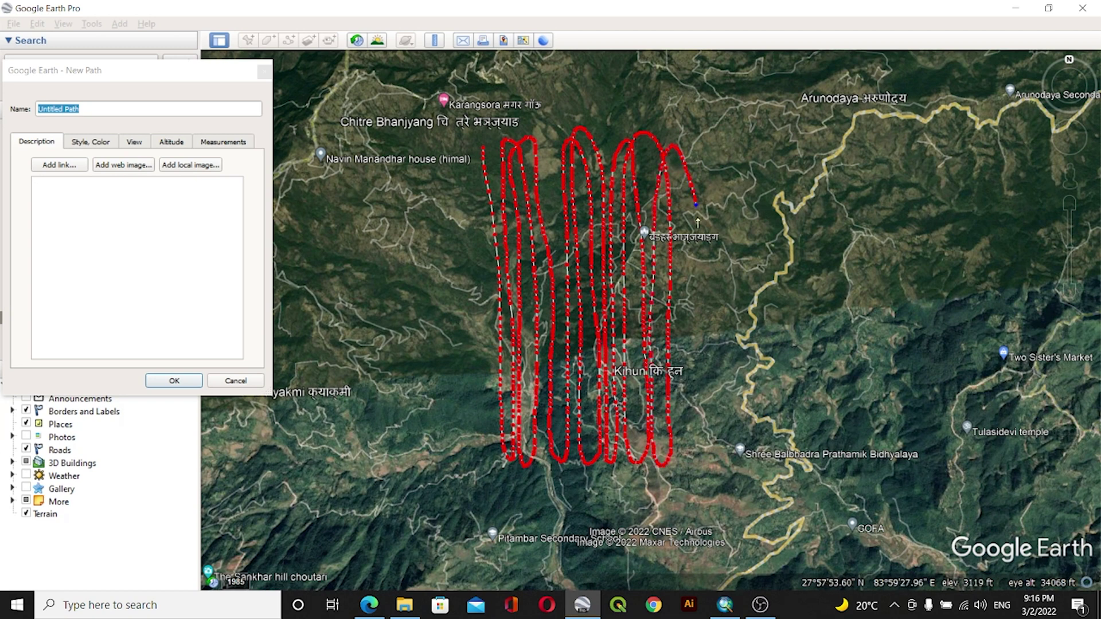
{"action": "mouse_move", "coordinate": [698, 222]}
{"action": "left_mouse_down"}
{"action": "mouse_move", "coordinate": [698, 402]}
{"action": "mouse_move", "coordinate": [690, 229]}
{"action": "left_mouse_up"}
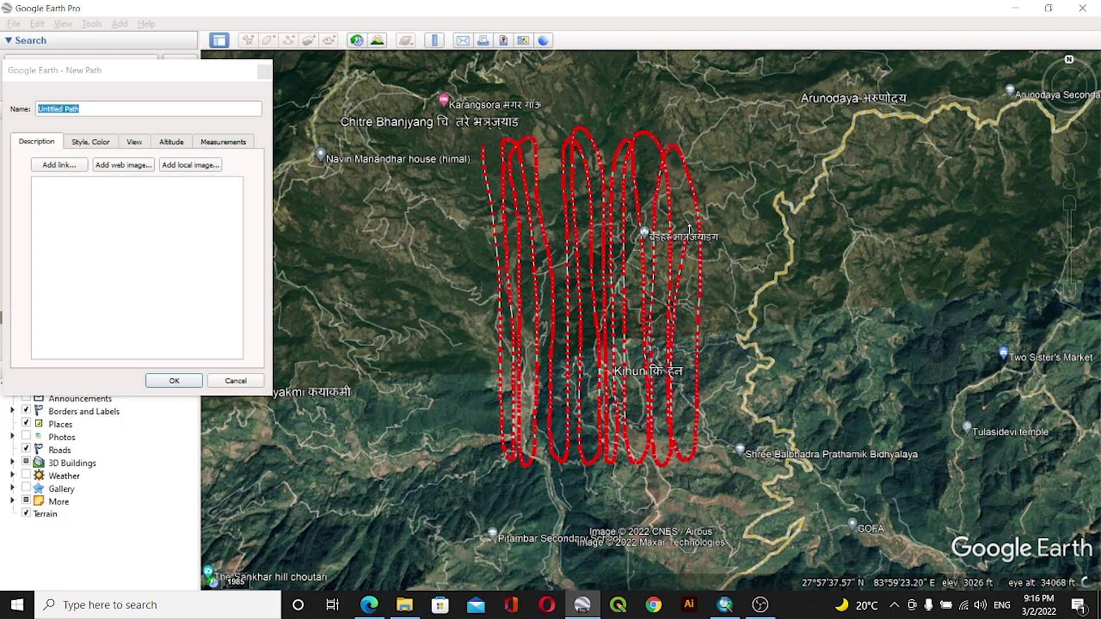
{"action": "mouse_move", "coordinate": [721, 155]}
{"action": "left_mouse_down"}
{"action": "mouse_move", "coordinate": [736, 280]}
{"action": "mouse_move", "coordinate": [727, 469]}
{"action": "mouse_move", "coordinate": [704, 256]}
{"action": "mouse_move", "coordinate": [727, 158]}
{"action": "mouse_move", "coordinate": [762, 336]}
{"action": "mouse_move", "coordinate": [756, 461]}
{"action": "mouse_move", "coordinate": [740, 327]}
{"action": "mouse_move", "coordinate": [757, 170]}
{"action": "mouse_move", "coordinate": [800, 205]}
{"action": "mouse_move", "coordinate": [819, 452]}
{"action": "mouse_move", "coordinate": [745, 227]}
{"action": "mouse_move", "coordinate": [800, 213]}
{"action": "mouse_move", "coordinate": [569, 236]}
{"action": "mouse_move", "coordinate": [628, 198]}
{"action": "mouse_move", "coordinate": [540, 273]}
{"action": "mouse_move", "coordinate": [637, 319]}
{"action": "mouse_move", "coordinate": [637, 448]}
{"action": "mouse_move", "coordinate": [516, 388]}
{"action": "mouse_move", "coordinate": [628, 294]}
{"action": "mouse_move", "coordinate": [680, 318]}
{"action": "mouse_move", "coordinate": [705, 206]}
{"action": "mouse_move", "coordinate": [739, 241]}
{"action": "mouse_move", "coordinate": [696, 204]}
{"action": "mouse_move", "coordinate": [768, 263]}
{"action": "mouse_move", "coordinate": [787, 219]}
{"action": "mouse_move", "coordinate": [797, 232]}
{"action": "mouse_move", "coordinate": [777, 301]}
{"action": "mouse_move", "coordinate": [808, 305]}
{"action": "mouse_move", "coordinate": [764, 321]}
{"action": "mouse_move", "coordinate": [793, 361]}
{"action": "mouse_move", "coordinate": [778, 405]}
{"action": "mouse_move", "coordinate": [818, 400]}
{"action": "mouse_move", "coordinate": [753, 417]}
{"action": "mouse_move", "coordinate": [701, 347]}
{"action": "mouse_move", "coordinate": [740, 344]}
{"action": "mouse_move", "coordinate": [568, 327]}
{"action": "mouse_move", "coordinate": [543, 409]}
{"action": "mouse_move", "coordinate": [554, 425]}
{"action": "mouse_move", "coordinate": [583, 384]}
{"action": "mouse_move", "coordinate": [531, 338]}
{"action": "mouse_move", "coordinate": [548, 297]}
{"action": "mouse_move", "coordinate": [540, 253]}
{"action": "mouse_move", "coordinate": [579, 241]}
{"action": "mouse_move", "coordinate": [508, 222]}
{"action": "mouse_move", "coordinate": [520, 185]}
{"action": "mouse_move", "coordinate": [551, 162]}
{"action": "mouse_move", "coordinate": [588, 222]}
{"action": "mouse_move", "coordinate": [602, 155]}
{"action": "mouse_move", "coordinate": [633, 198]}
{"action": "mouse_move", "coordinate": [693, 224]}
{"action": "mouse_move", "coordinate": [654, 197]}
{"action": "mouse_move", "coordinate": [738, 188]}
{"action": "mouse_move", "coordinate": [676, 166]}
{"action": "left_mouse_up"}
- Scribble the path across the area, sweeping east and then back westward
{"action": "mouse_move", "coordinate": [746, 193]}
{"action": "left_mouse_down"}
{"action": "mouse_move", "coordinate": [769, 216]}
{"action": "mouse_move", "coordinate": [770, 407]}
{"action": "mouse_move", "coordinate": [625, 426]}
{"action": "mouse_move", "coordinate": [588, 413]}
{"action": "mouse_move", "coordinate": [544, 434]}
{"action": "mouse_move", "coordinate": [741, 434]}
{"action": "mouse_move", "coordinate": [811, 416]}
{"action": "left_mouse_up"}
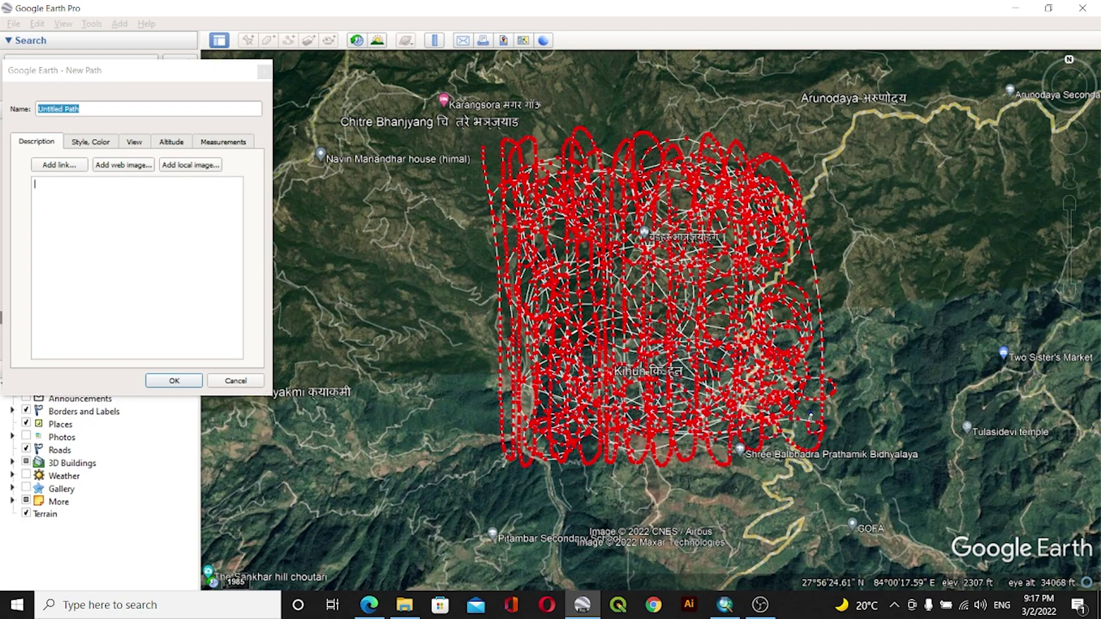
{"action": "mouse_move", "coordinate": [811, 332]}
{"action": "left_mouse_down"}
{"action": "mouse_move", "coordinate": [771, 335]}
{"action": "mouse_move", "coordinate": [727, 284]}
{"action": "mouse_move", "coordinate": [714, 317]}
{"action": "mouse_move", "coordinate": [639, 327]}
{"action": "left_mouse_up"}
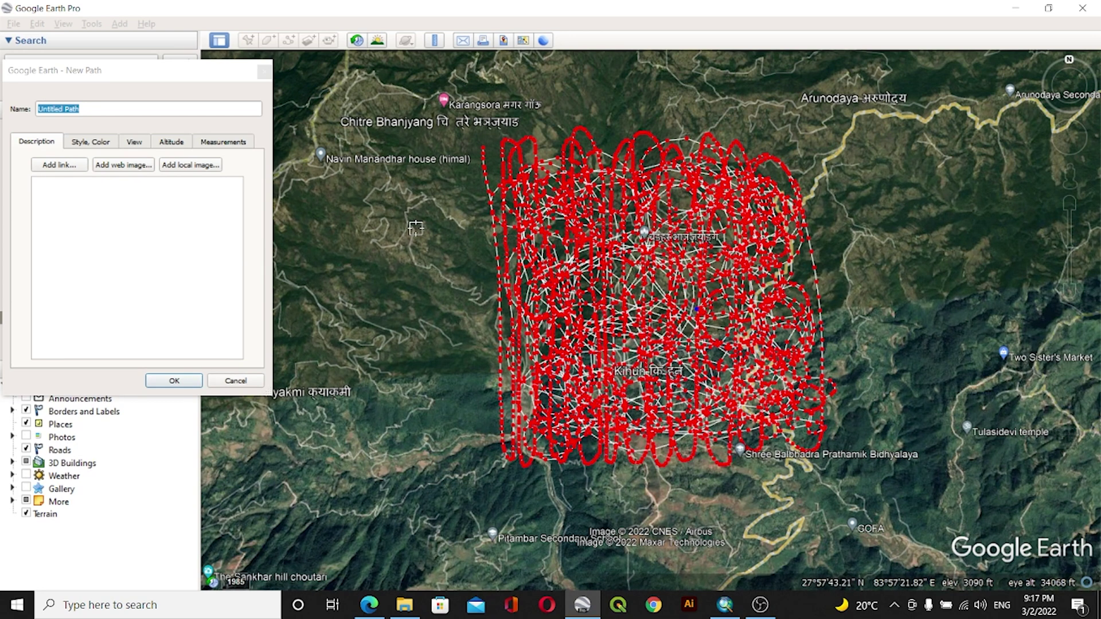
- Finish the Untitled Path and save it to the Desktop as abc.kmz
{"action": "left_click", "coordinate": [175, 381]}
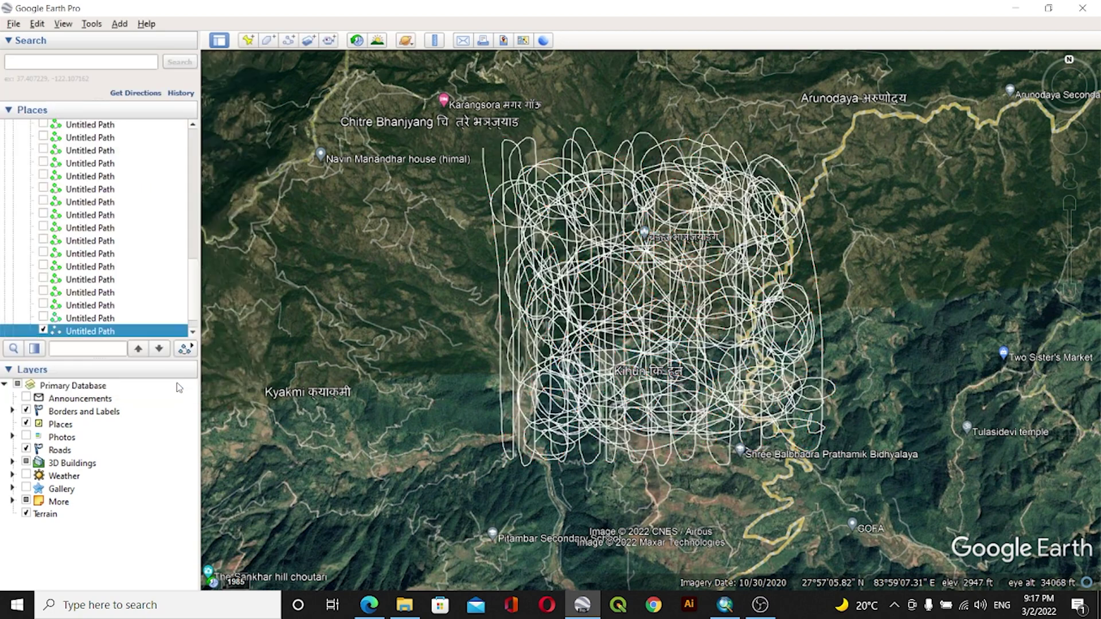
{"action": "right_click", "coordinate": [87, 336]}
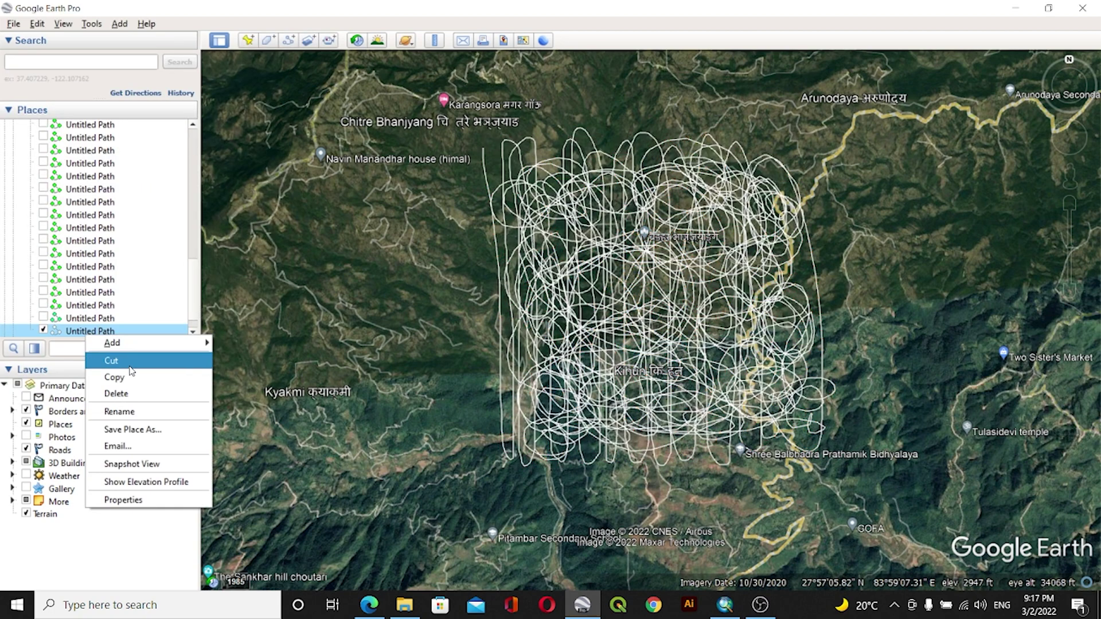
{"action": "left_click", "coordinate": [144, 432]}
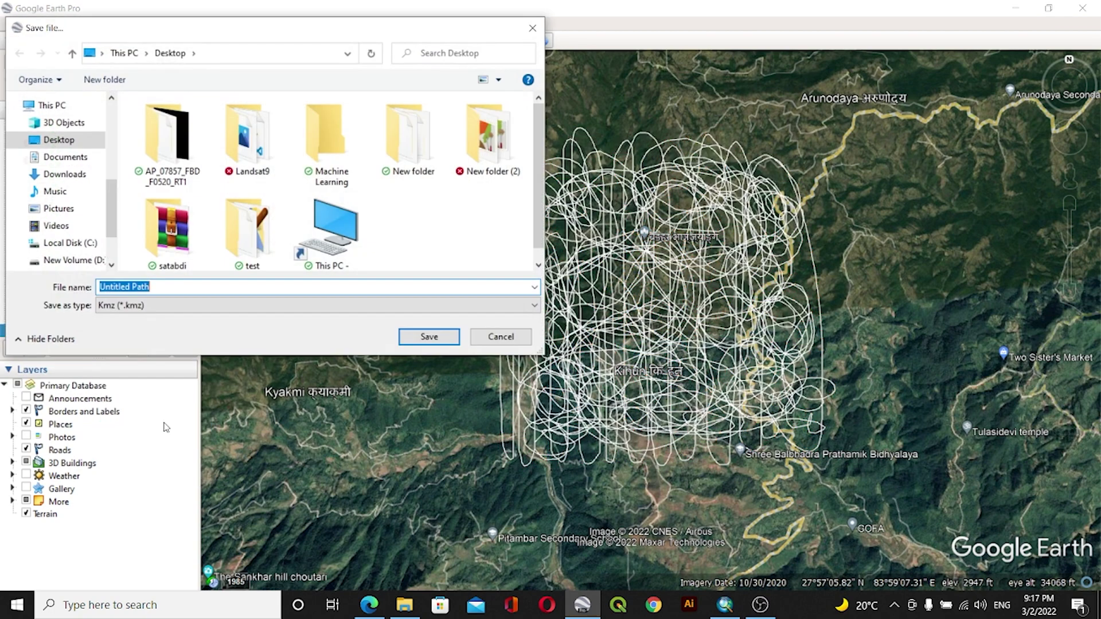
{"action": "type", "text": "a"}
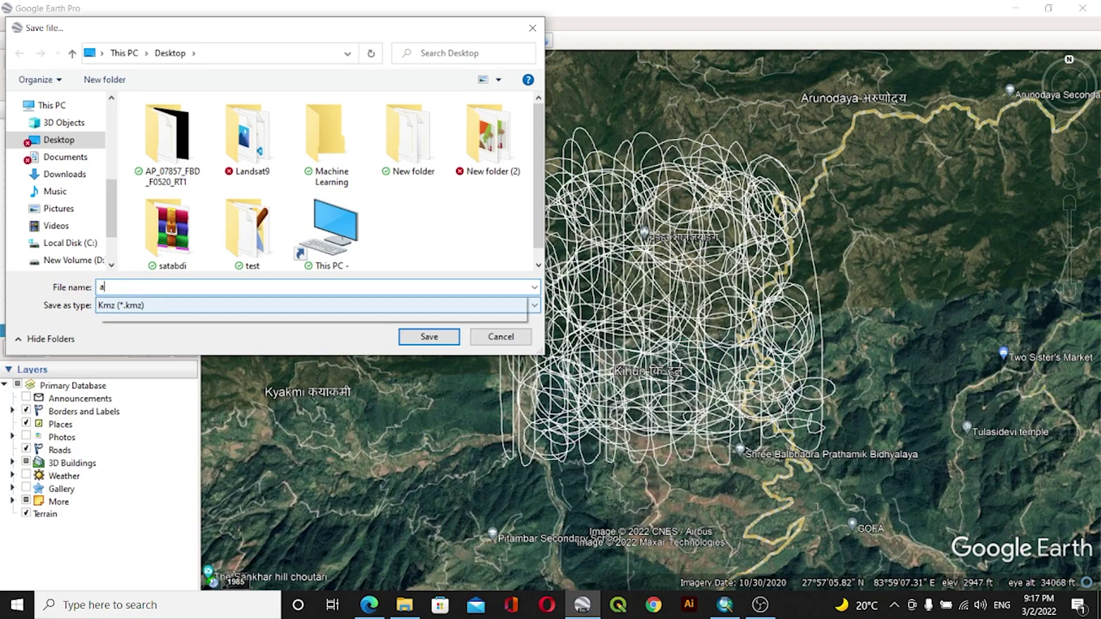
{"action": "type", "text": "bc"}
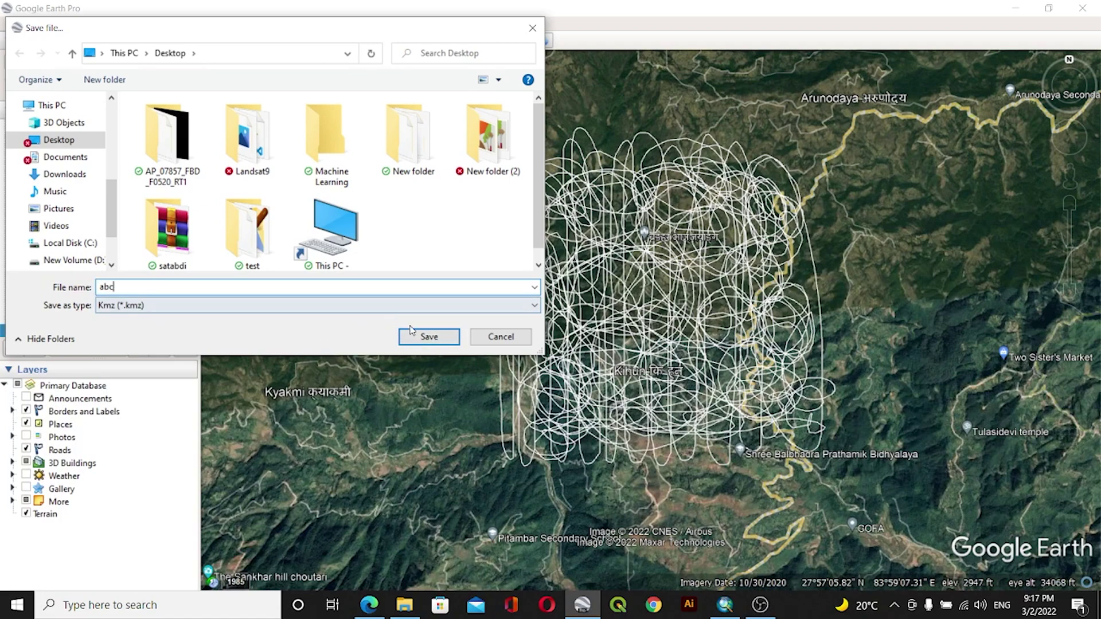
{"action": "left_click", "coordinate": [429, 336]}
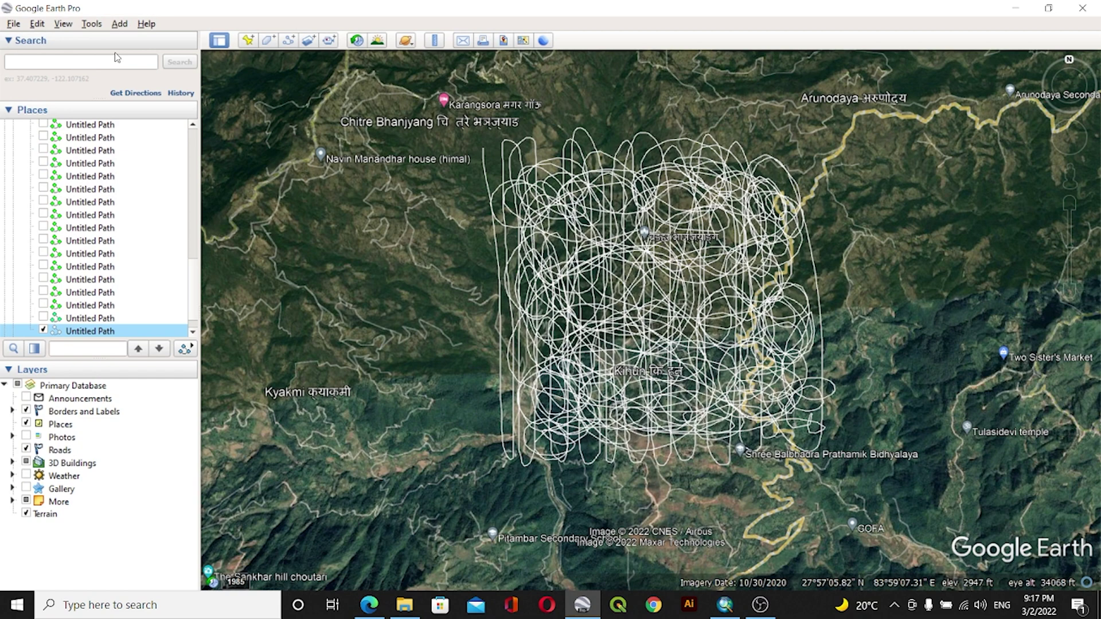
- Load the GPS Visualizer elevation page in the browser
{"action": "left_click", "coordinate": [654, 605]}
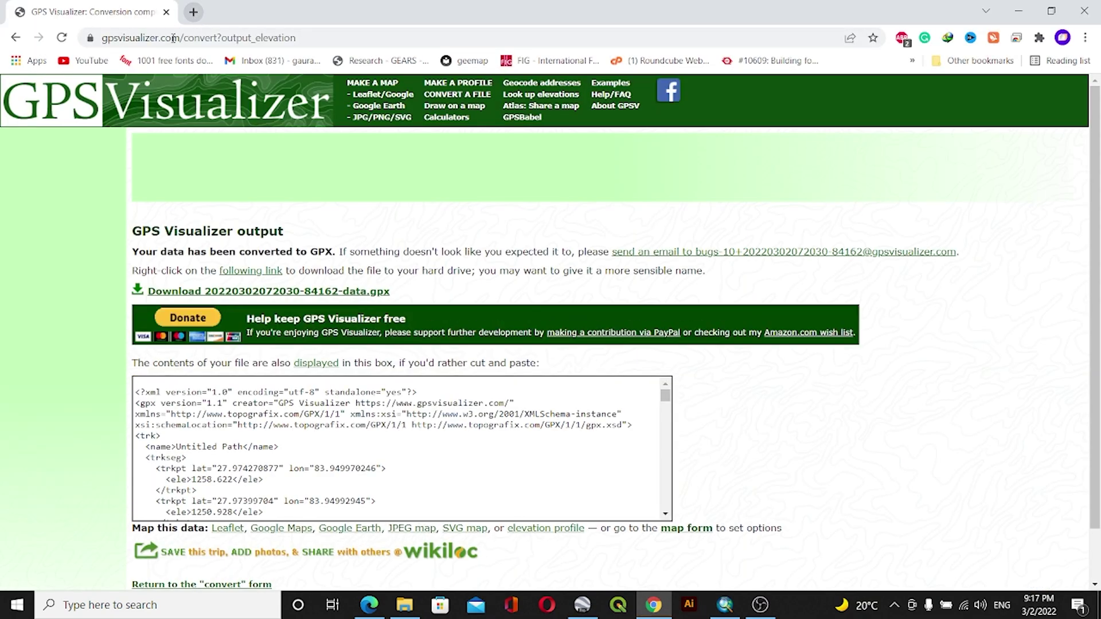
{"action": "left_click", "coordinate": [126, 40]}
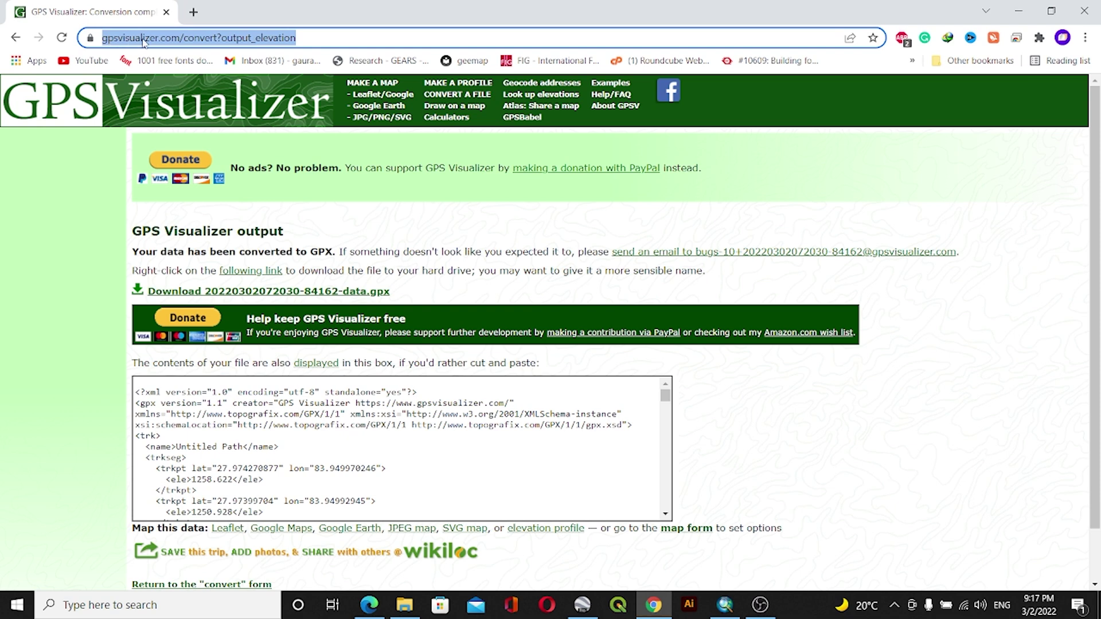
{"action": "type", "text": "gps"}
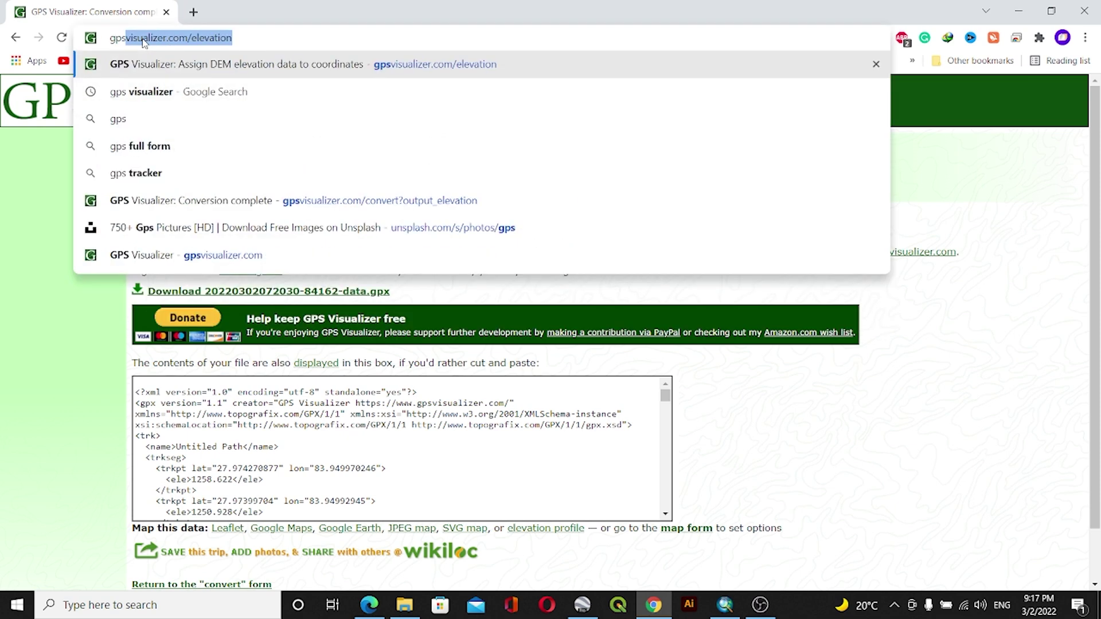
{"action": "key", "text": "End"}
{"action": "key", "text": "Return"}
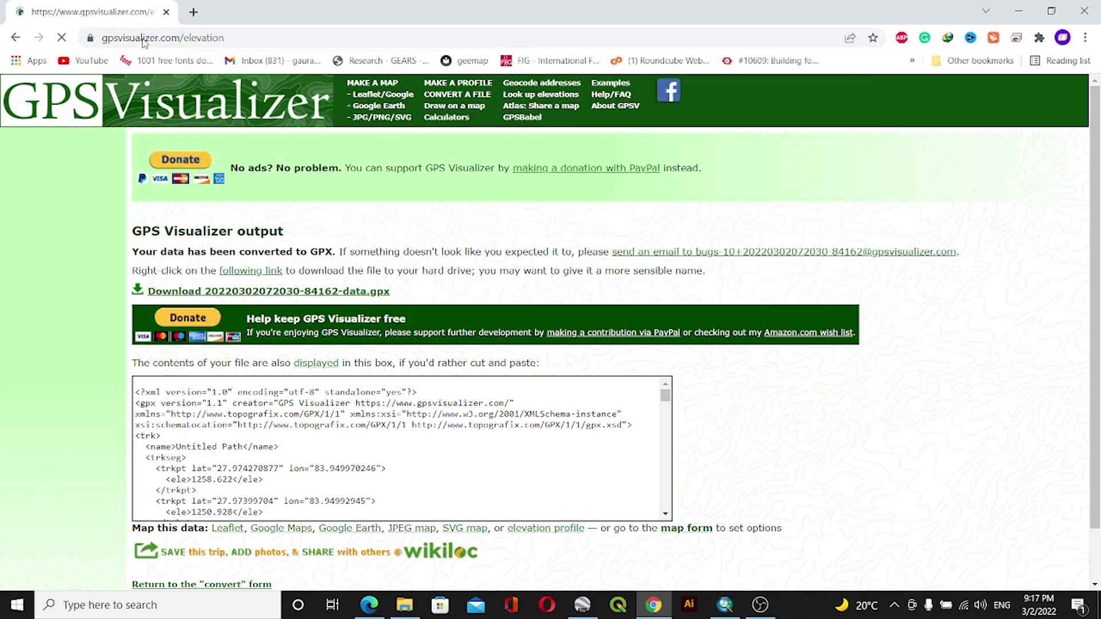
{"action": "scroll", "coordinate": [215, 198], "scroll_direction": "down", "scroll_amount": 1}
{"action": "scroll", "coordinate": [221, 204], "scroll_direction": "down", "scroll_amount": 1}
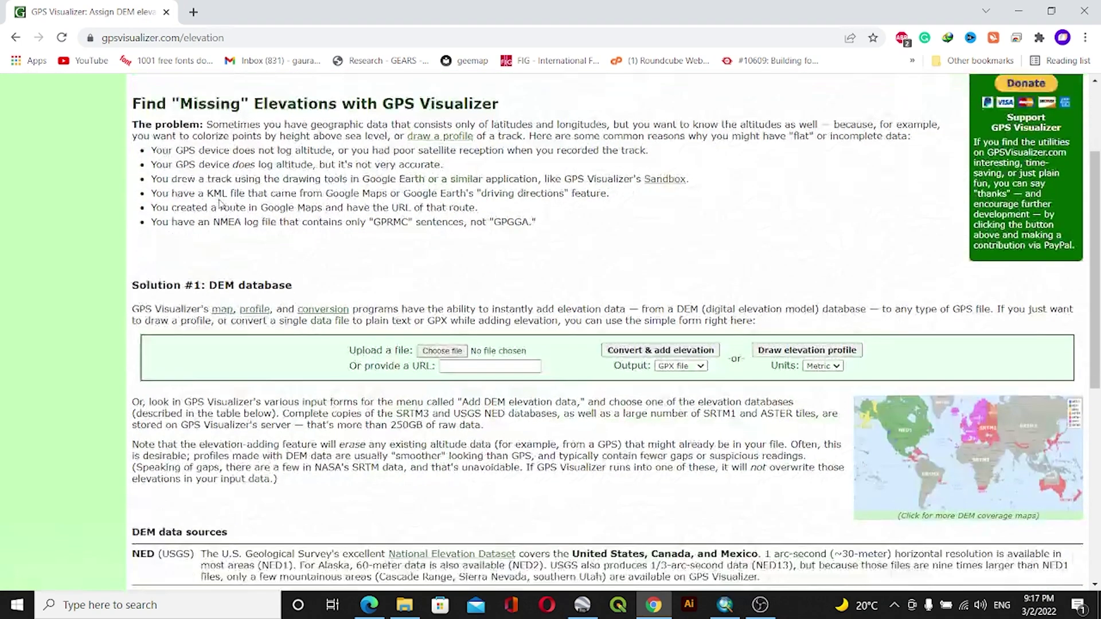
- Upload abc.kmz with GPX output and run Convert & add elevation
{"action": "left_click", "coordinate": [445, 353]}
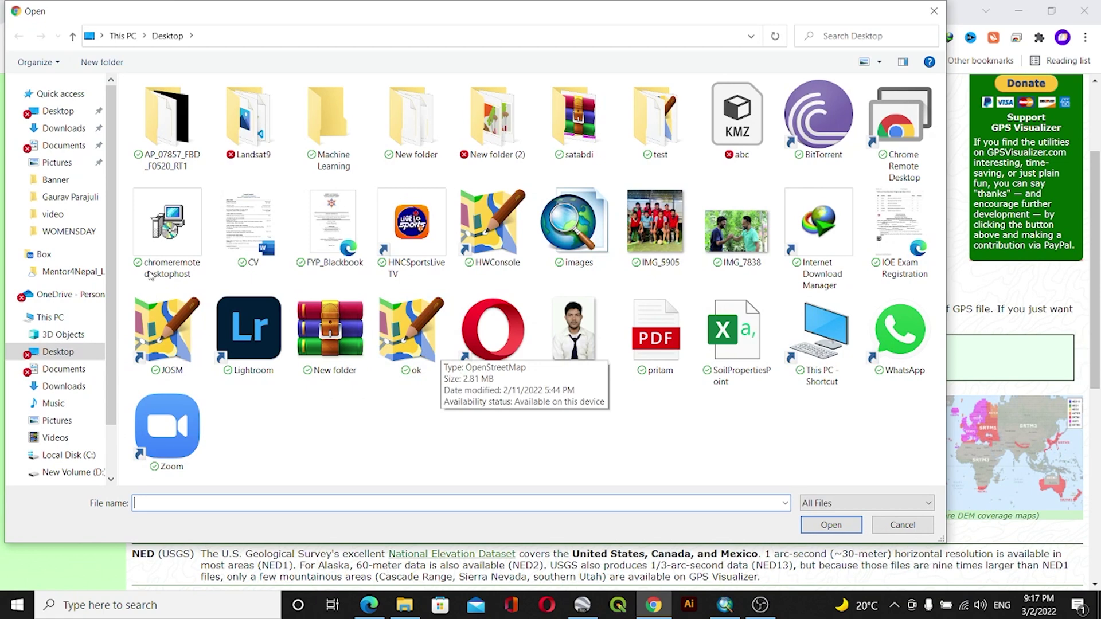
{"action": "left_click", "coordinate": [744, 126]}
{"action": "left_click", "coordinate": [831, 525]}
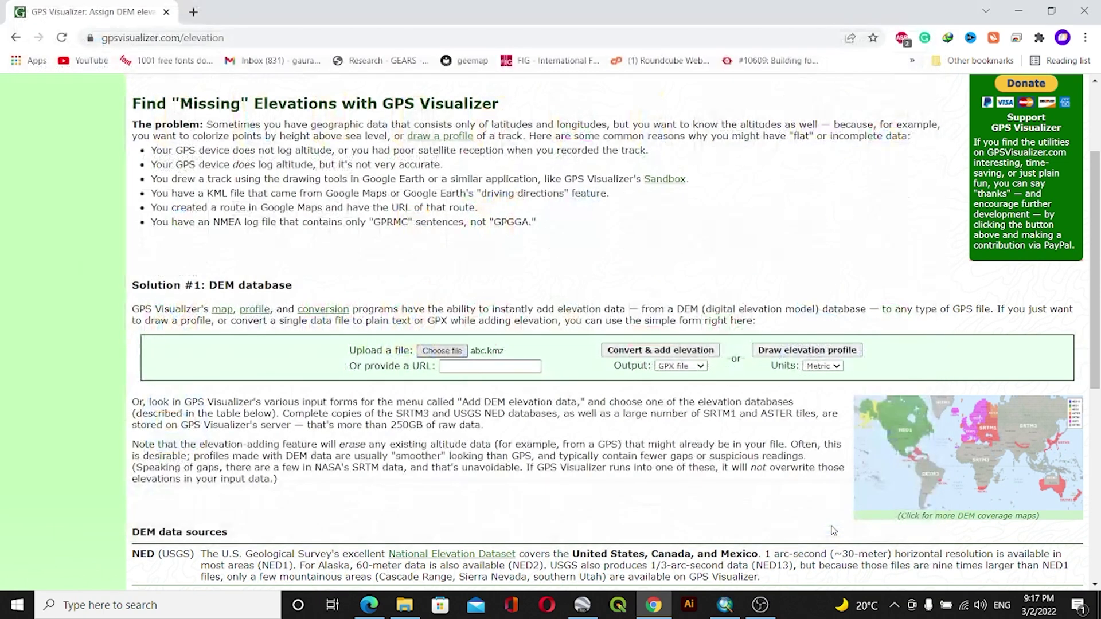
{"action": "left_click", "coordinate": [684, 370]}
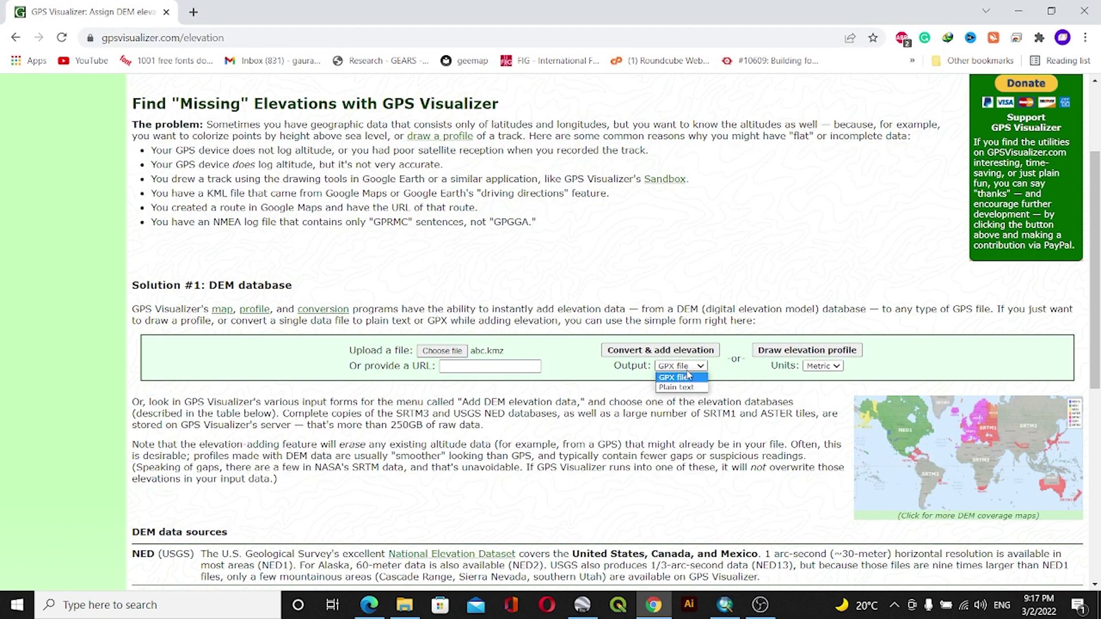
{"action": "left_click", "coordinate": [691, 379]}
{"action": "left_click", "coordinate": [656, 352]}
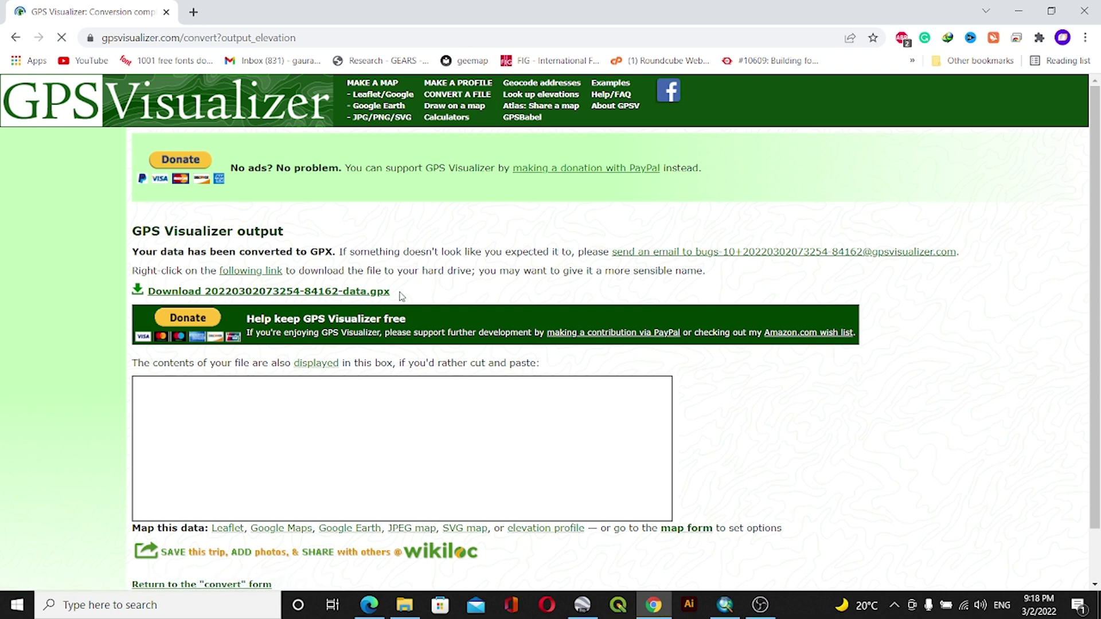
- Download the converted elevation GPX file to the Desktop
{"action": "left_click_drag", "start_coordinate": [401, 296], "coordinate": [145, 292]}
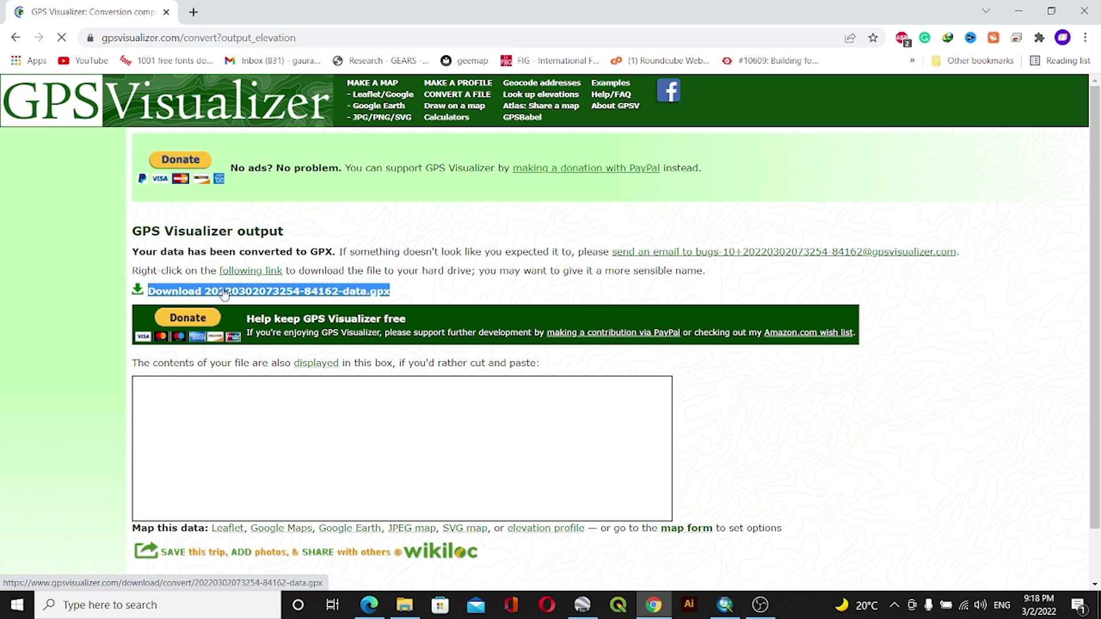
{"action": "left_click", "coordinate": [362, 291]}
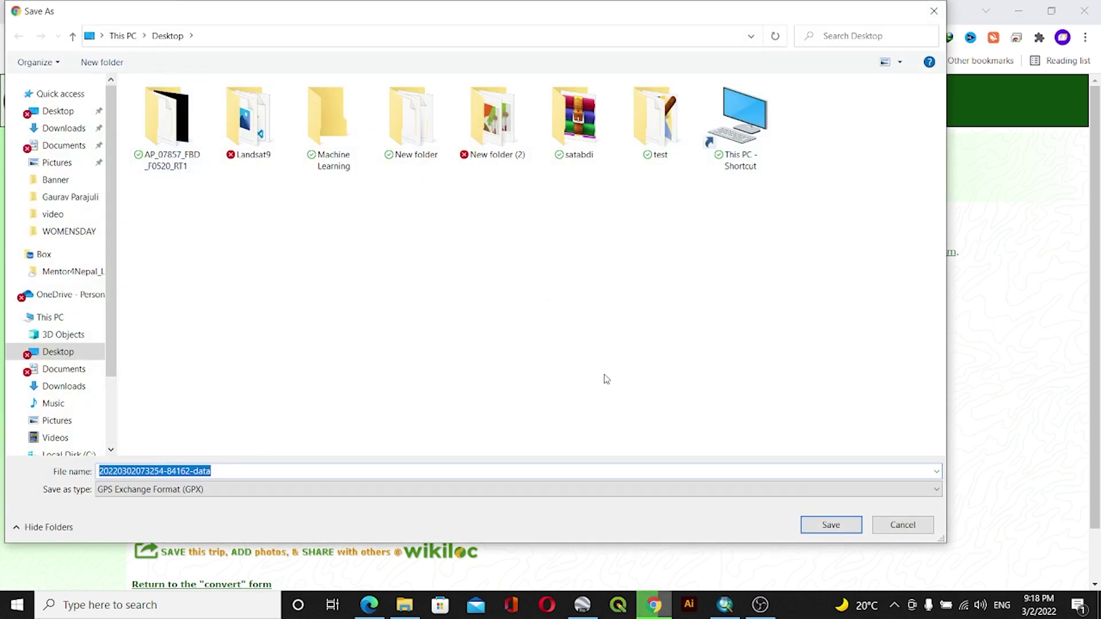
{"action": "left_click", "coordinate": [837, 527]}
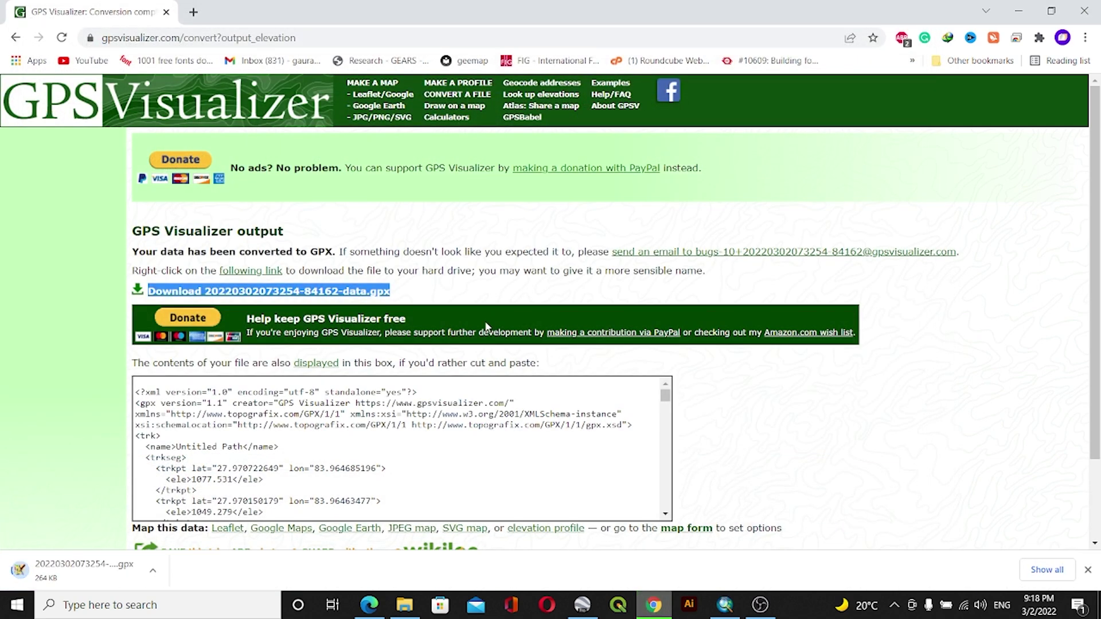
- In ArcMap, dismiss the OneDrive notice and open Conversion Tools > From GPS > GPX To Features
{"action": "left_click", "coordinate": [728, 607]}
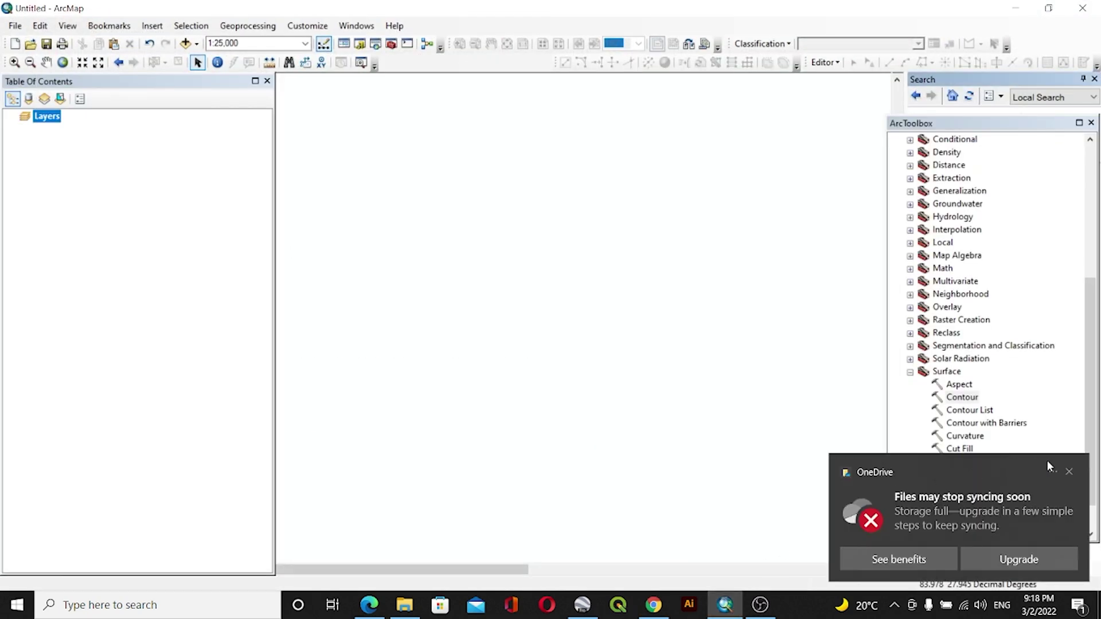
{"action": "left_click", "coordinate": [1070, 476]}
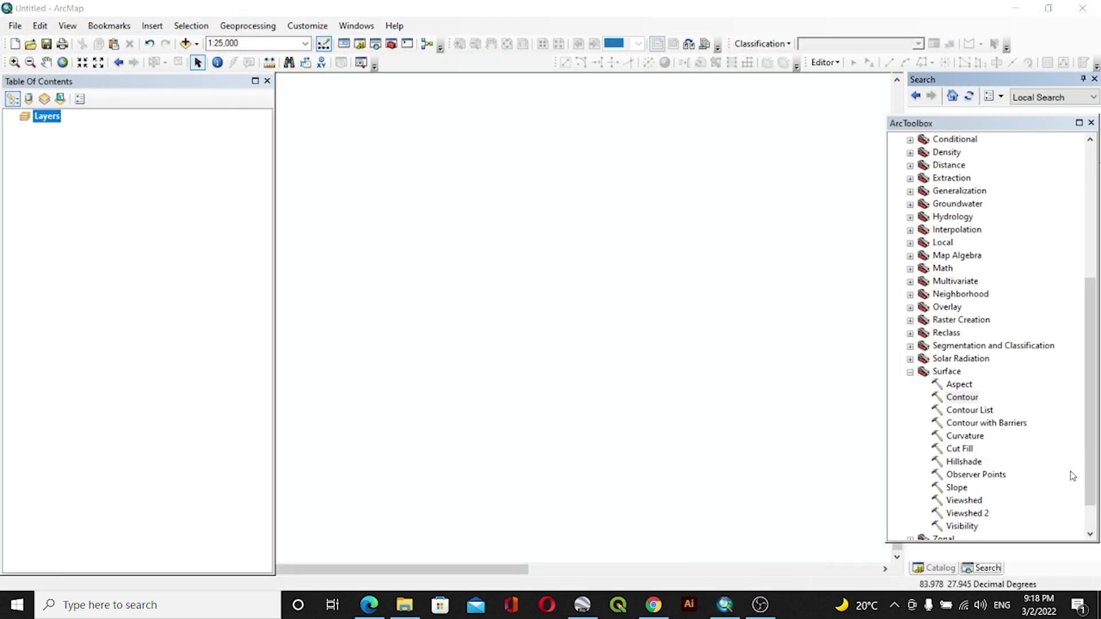
{"action": "left_click", "coordinate": [910, 372]}
{"action": "left_click", "coordinate": [896, 242]}
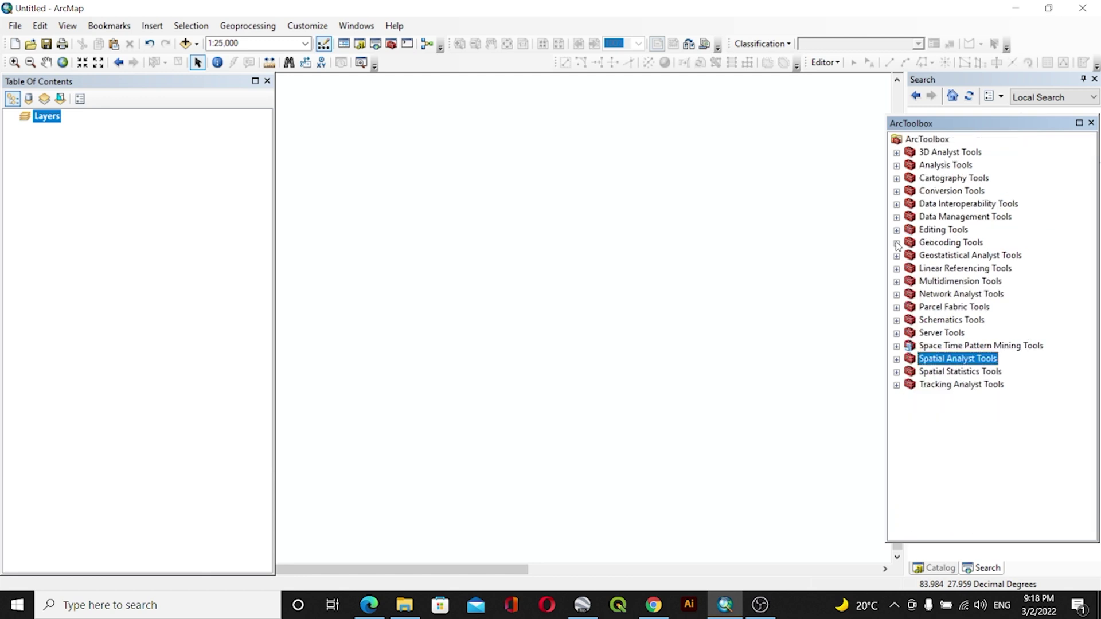
{"action": "left_click", "coordinate": [120, 183]}
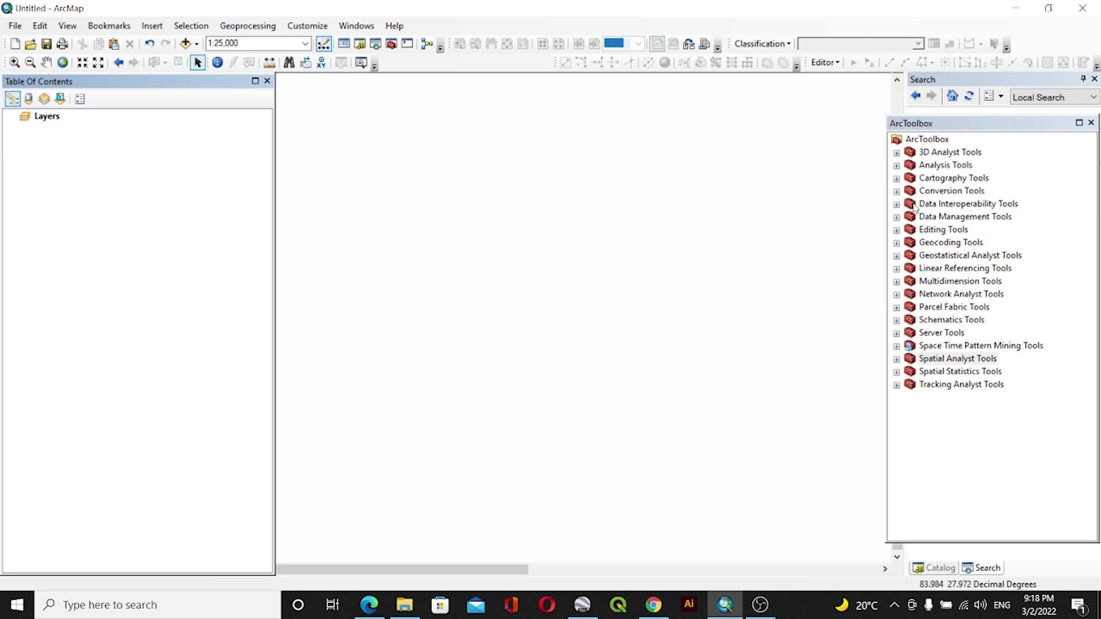
{"action": "left_click", "coordinate": [897, 191]}
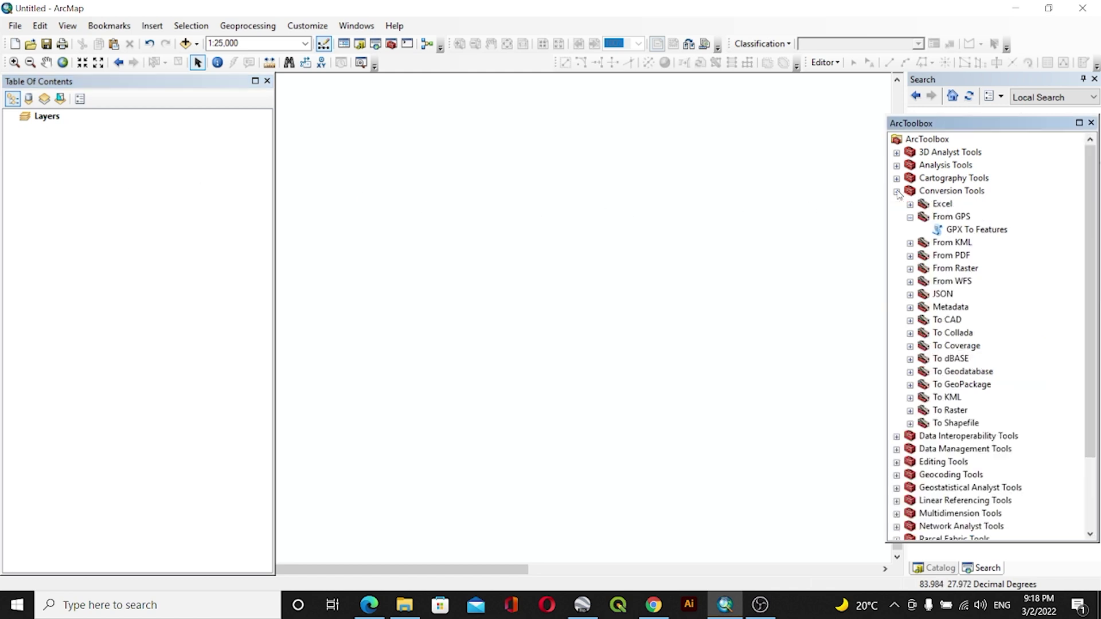
{"action": "left_click", "coordinate": [911, 216]}
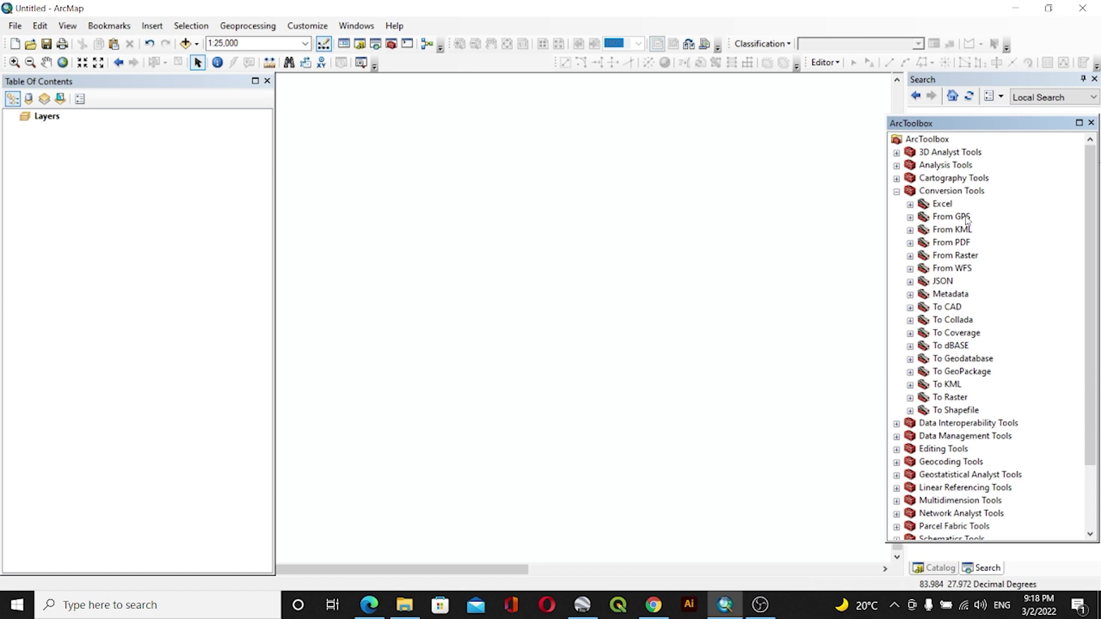
{"action": "left_click", "coordinate": [911, 217]}
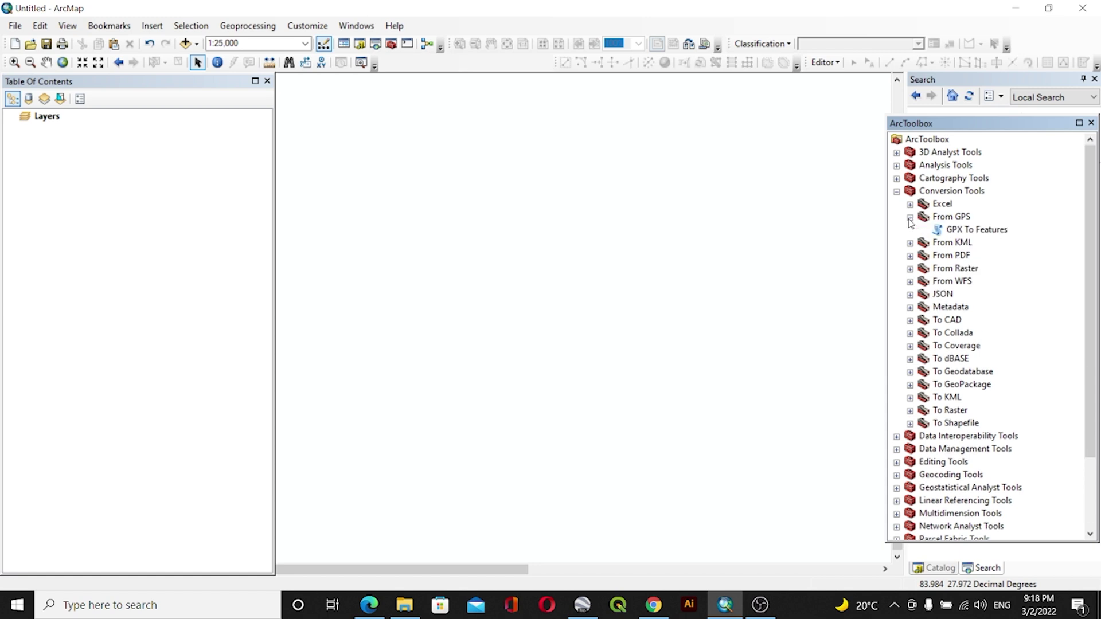
{"action": "double_click", "coordinate": [976, 229]}
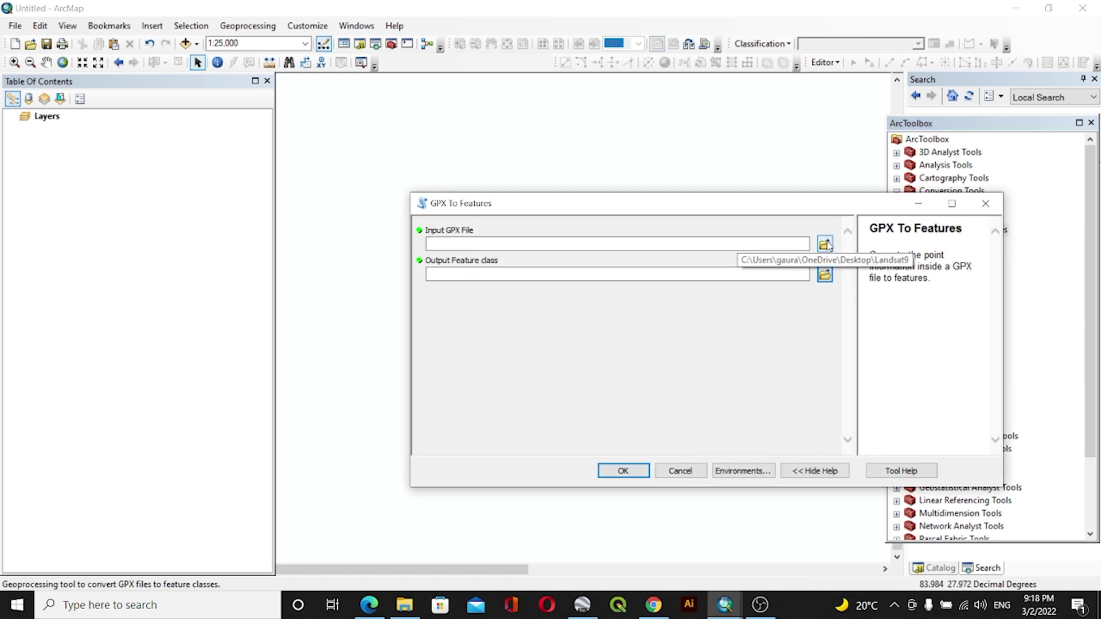
- Convert the Desktop elevation GPX file to point features using the default output feature class
{"action": "left_click", "coordinate": [825, 245]}
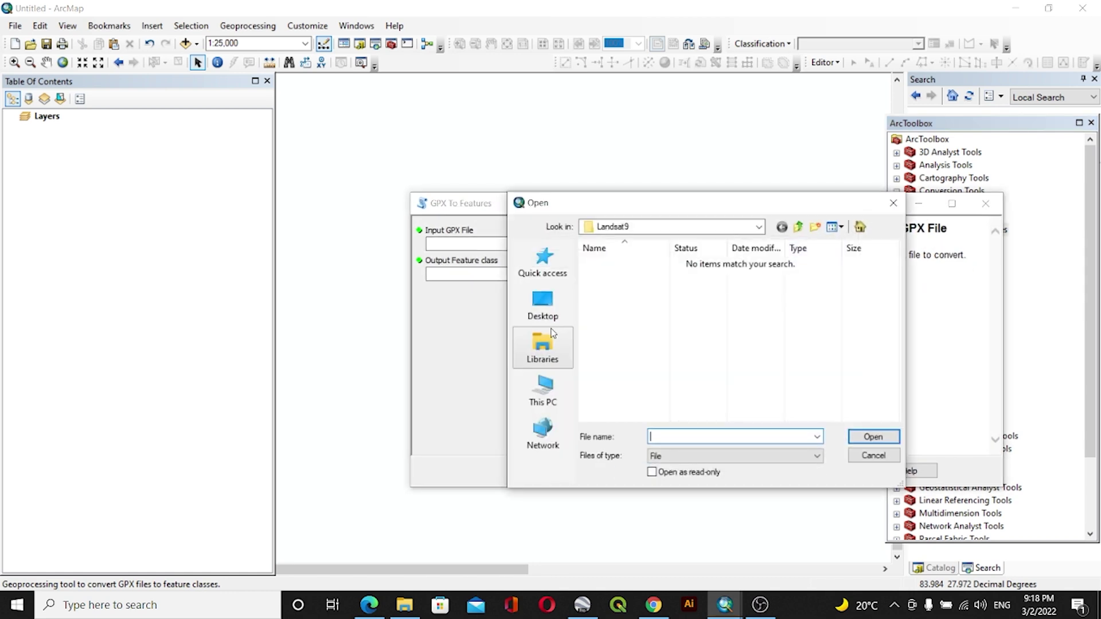
{"action": "left_click", "coordinate": [543, 304]}
{"action": "scroll", "coordinate": [680, 396], "scroll_direction": "down", "scroll_amount": 3}
{"action": "scroll", "coordinate": [674, 393], "scroll_direction": "down", "scroll_amount": 2}
{"action": "scroll", "coordinate": [673, 393], "scroll_direction": "down", "scroll_amount": 3}
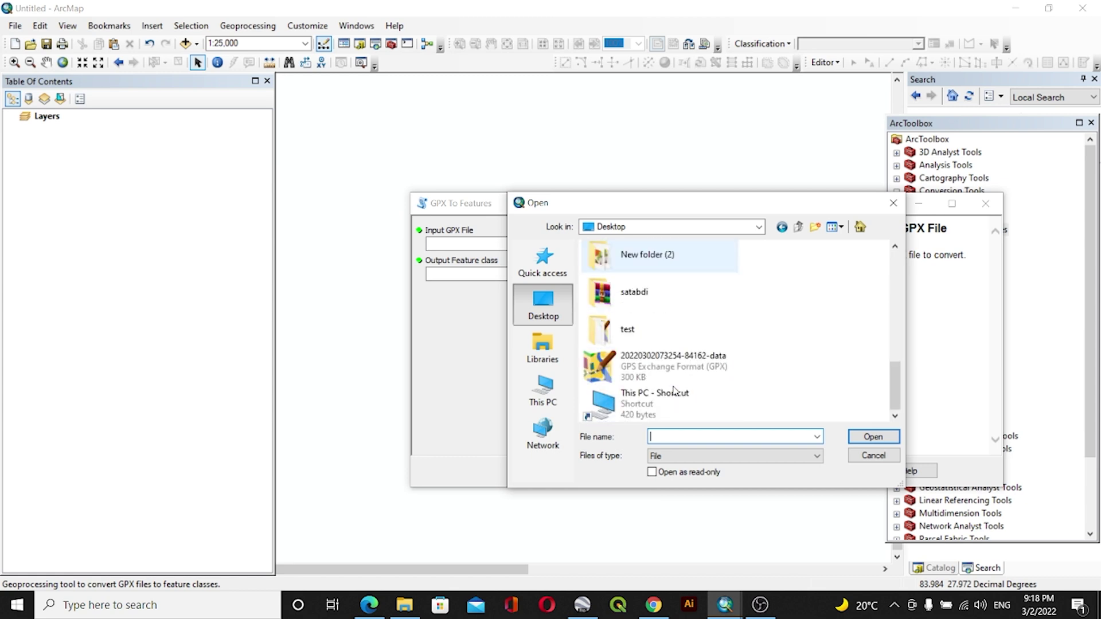
{"action": "scroll", "coordinate": [674, 393], "scroll_direction": "up", "scroll_amount": 2}
{"action": "scroll", "coordinate": [654, 379], "scroll_direction": "down", "scroll_amount": 2}
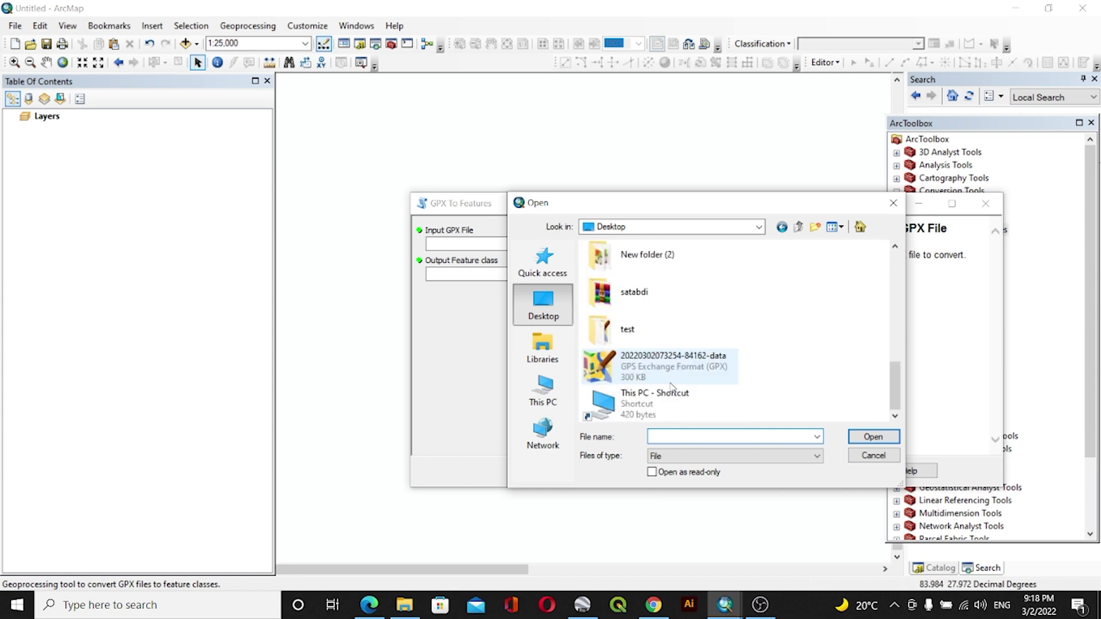
{"action": "left_click", "coordinate": [612, 370]}
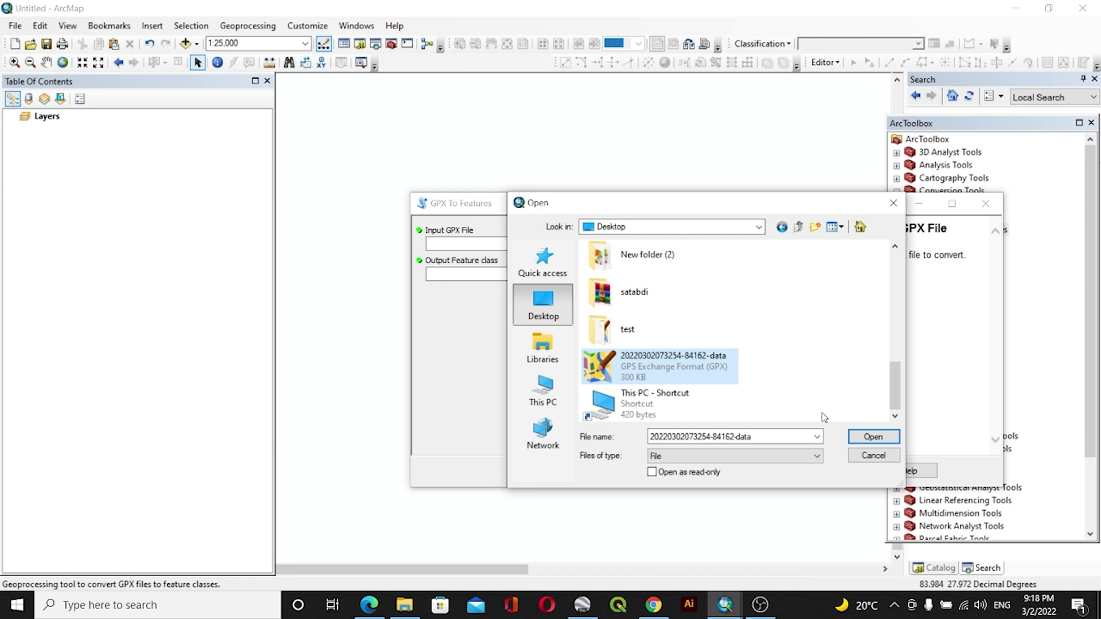
{"action": "left_click", "coordinate": [874, 437]}
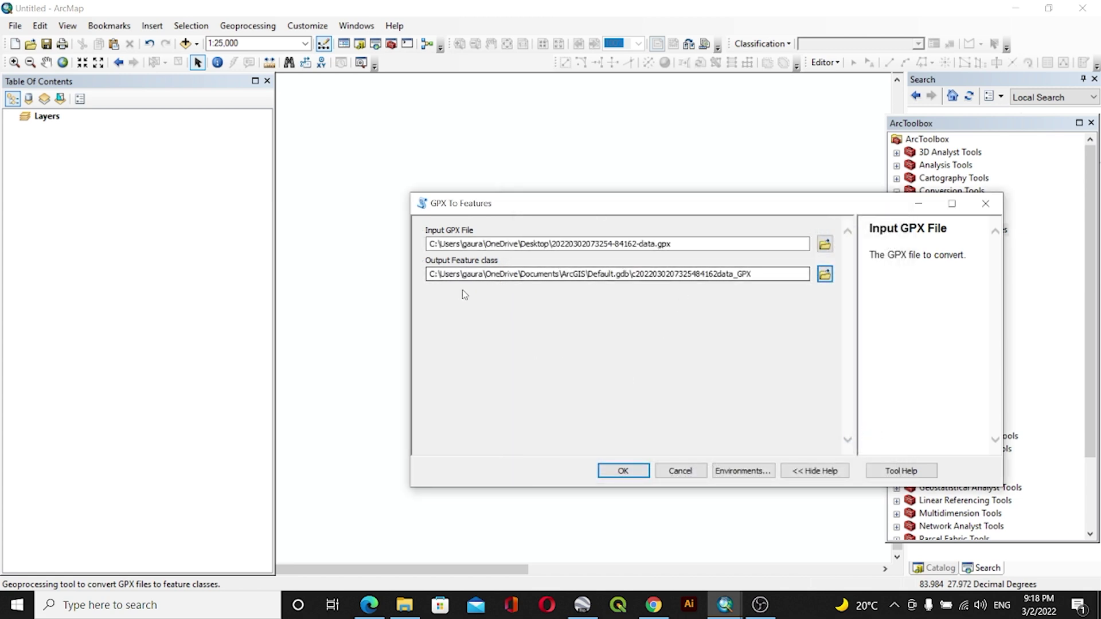
{"action": "left_click", "coordinate": [627, 473]}
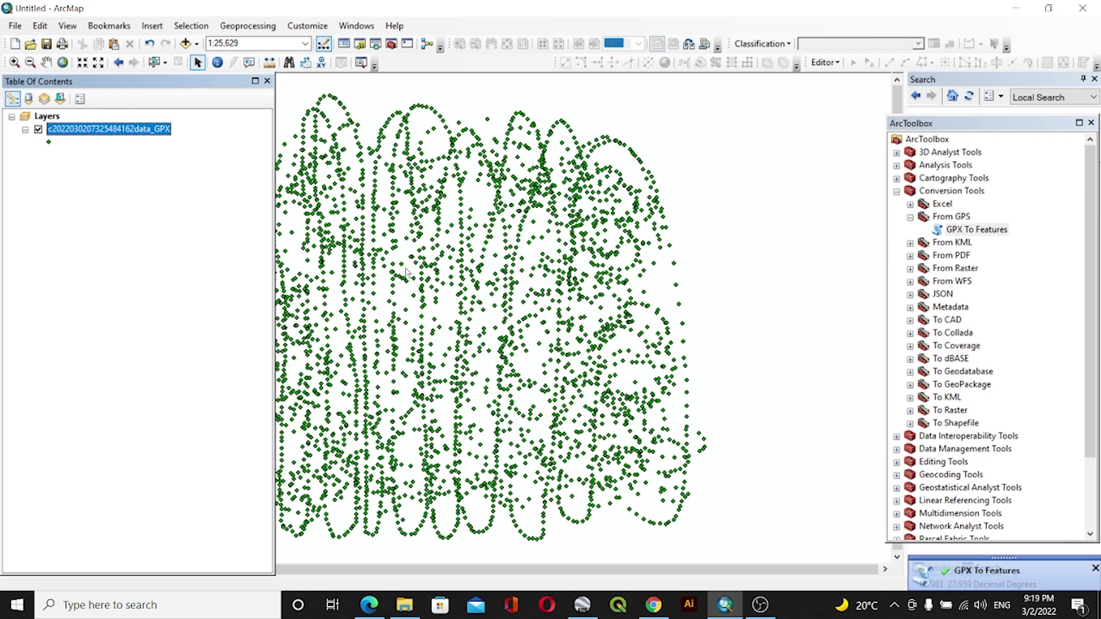
{"action": "scroll", "coordinate": [510, 295], "scroll_direction": "up", "scroll_amount": 3}
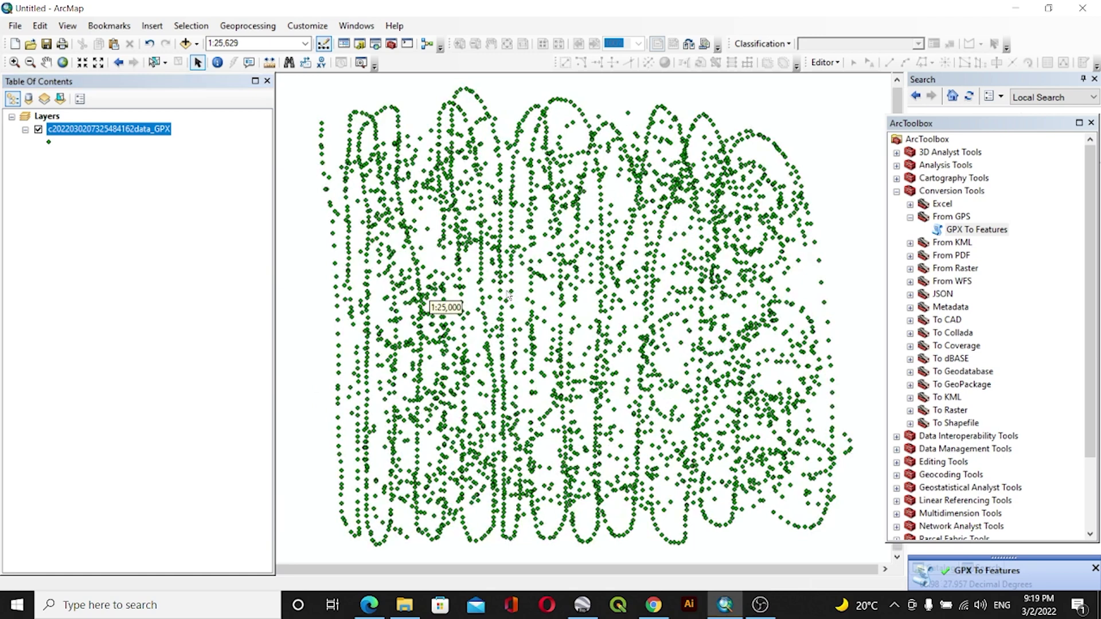
{"action": "scroll", "coordinate": [511, 331], "scroll_direction": "up", "scroll_amount": 1}
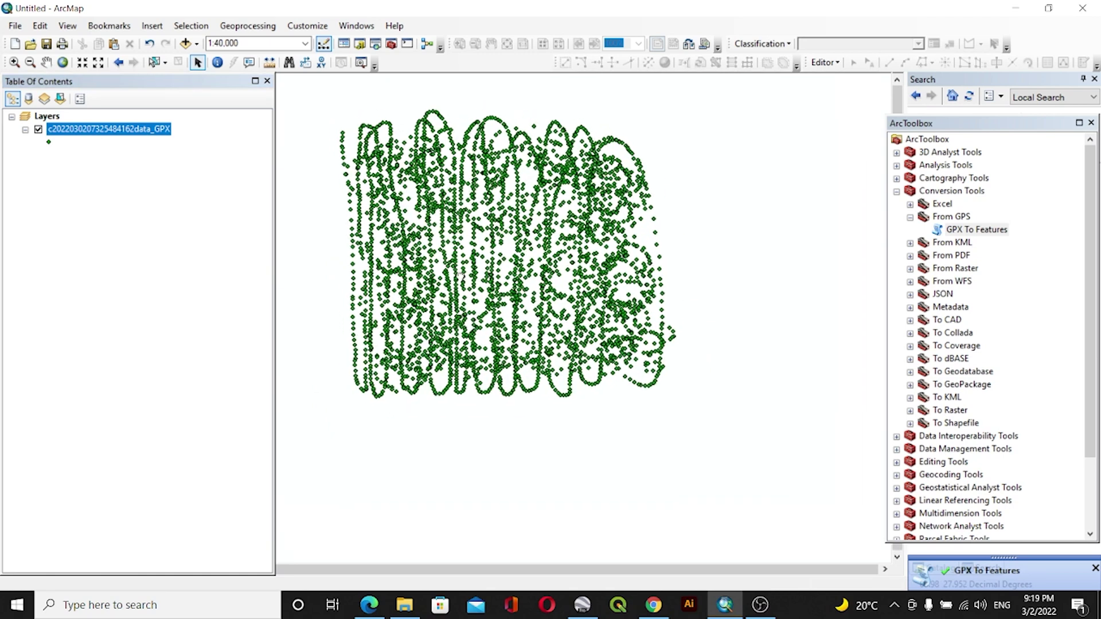
- Collapse From GPS and expand Spatial Analyst Tools > Interpolation in ArcToolbox
{"action": "left_click", "coordinate": [910, 217]}
{"action": "scroll", "coordinate": [915, 344], "scroll_direction": "down", "scroll_amount": 2}
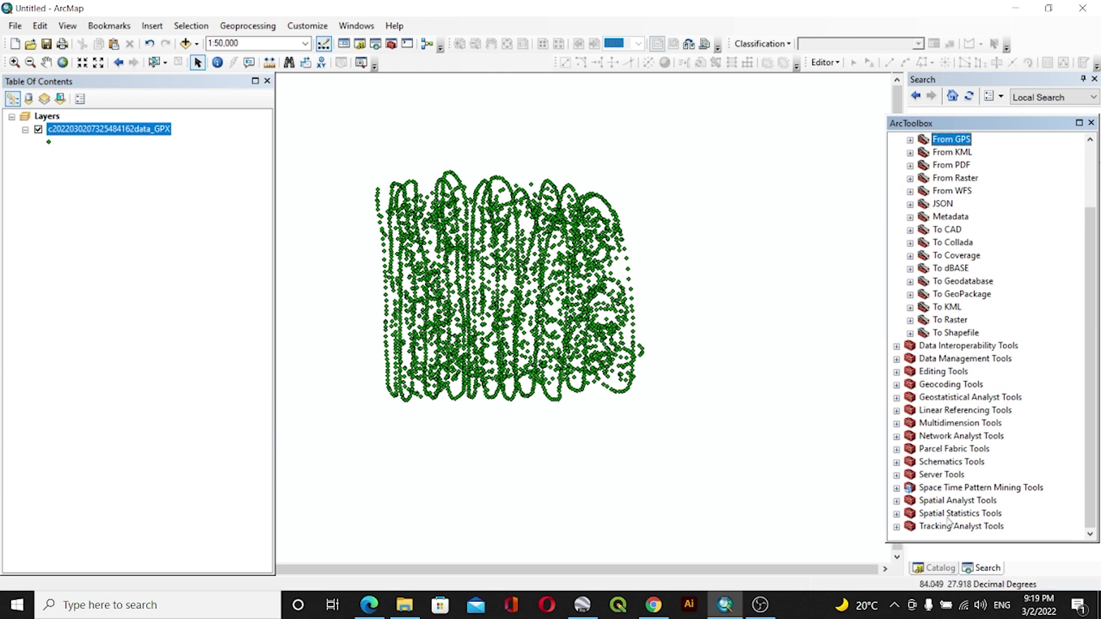
{"action": "left_click", "coordinate": [897, 502]}
{"action": "scroll", "coordinate": [928, 443], "scroll_direction": "down", "scroll_amount": 1}
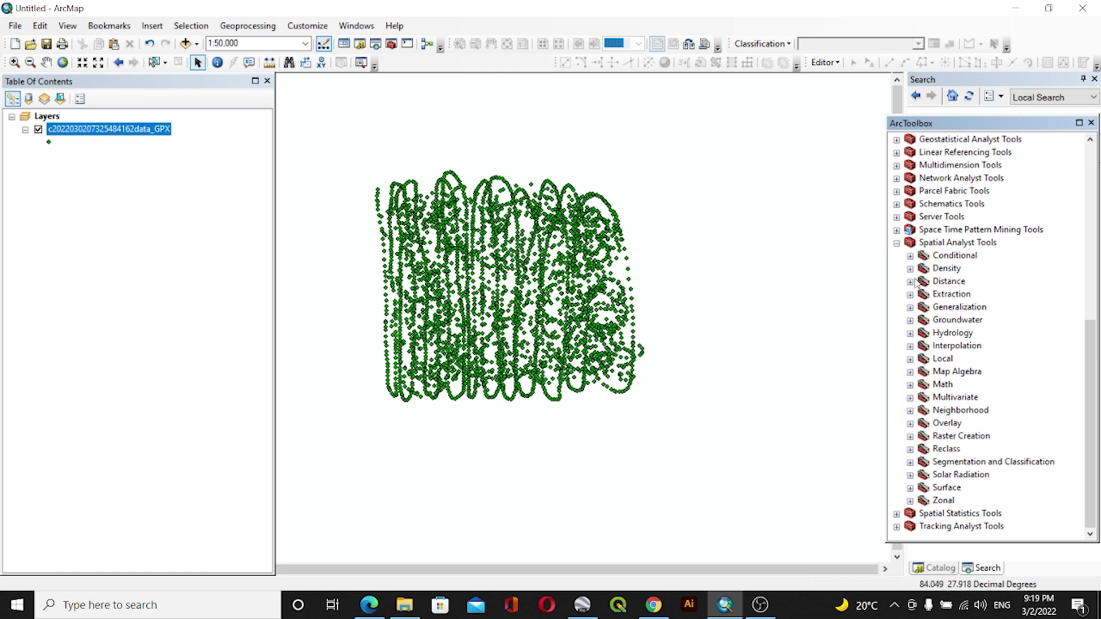
{"action": "left_click", "coordinate": [911, 346]}
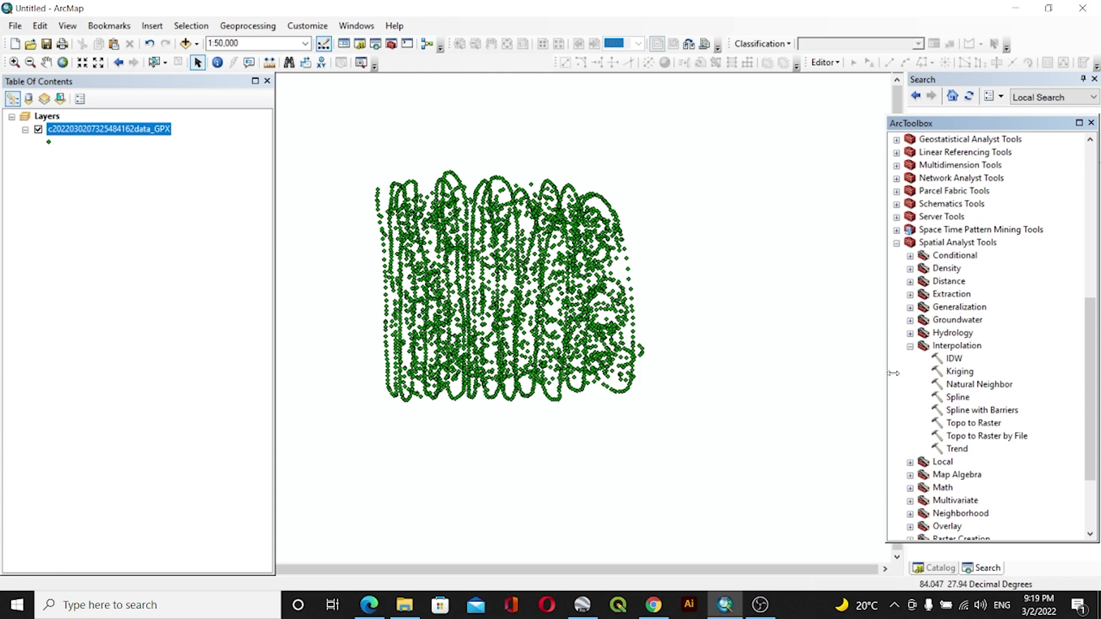
- Run IDW on the GPX points with Elevation as Z field, producing Idw_c20220302
{"action": "double_click", "coordinate": [954, 358]}
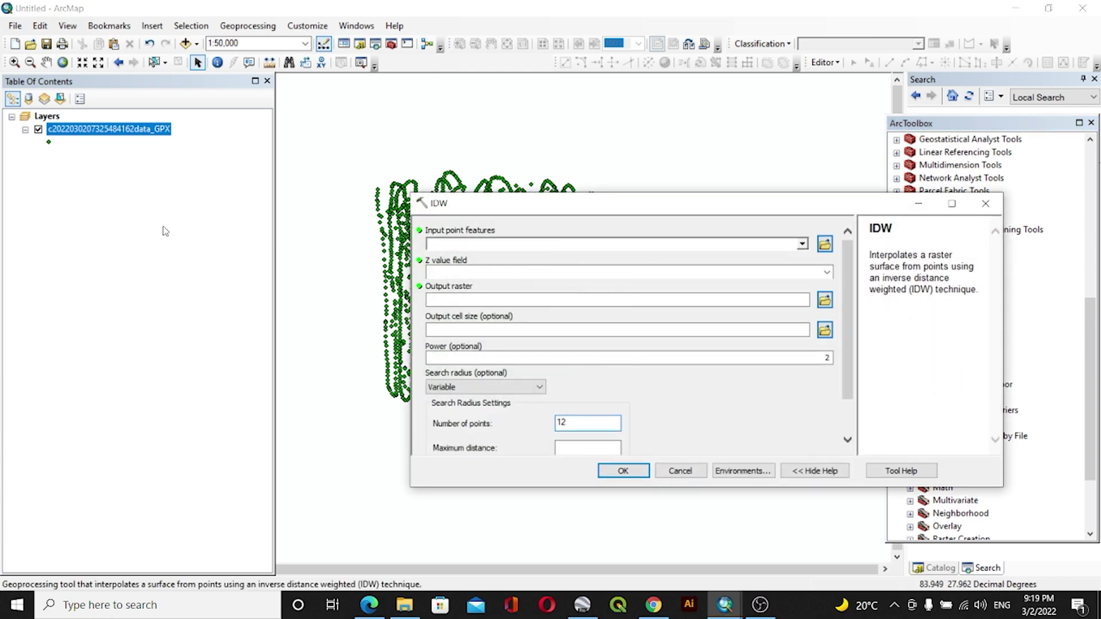
{"action": "left_click_drag", "start_coordinate": [69, 134], "coordinate": [504, 247]}
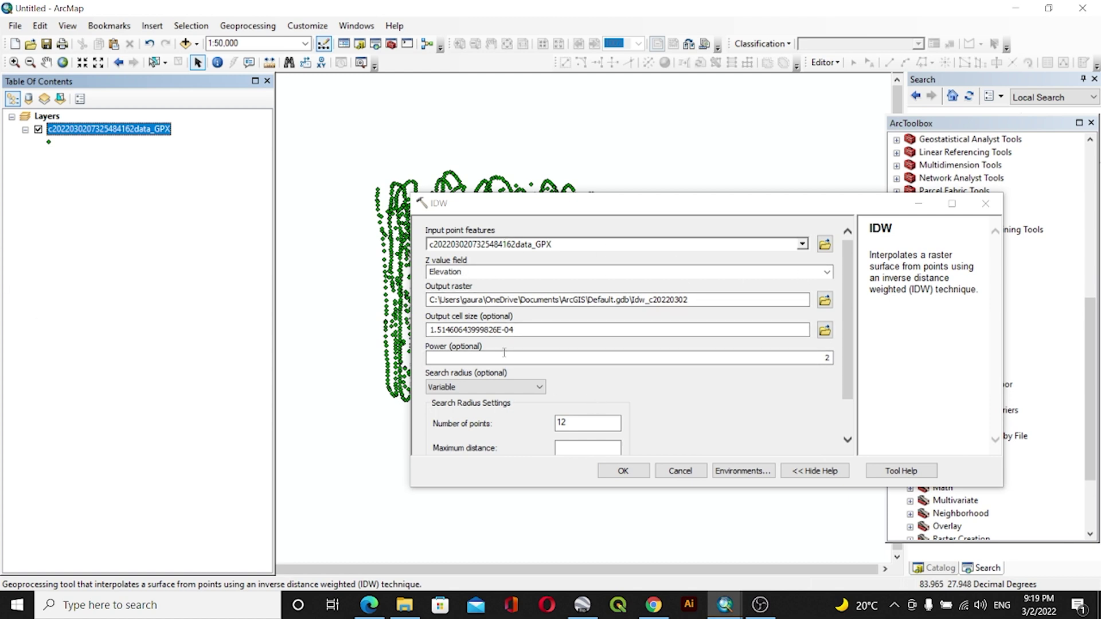
{"action": "left_click", "coordinate": [622, 472]}
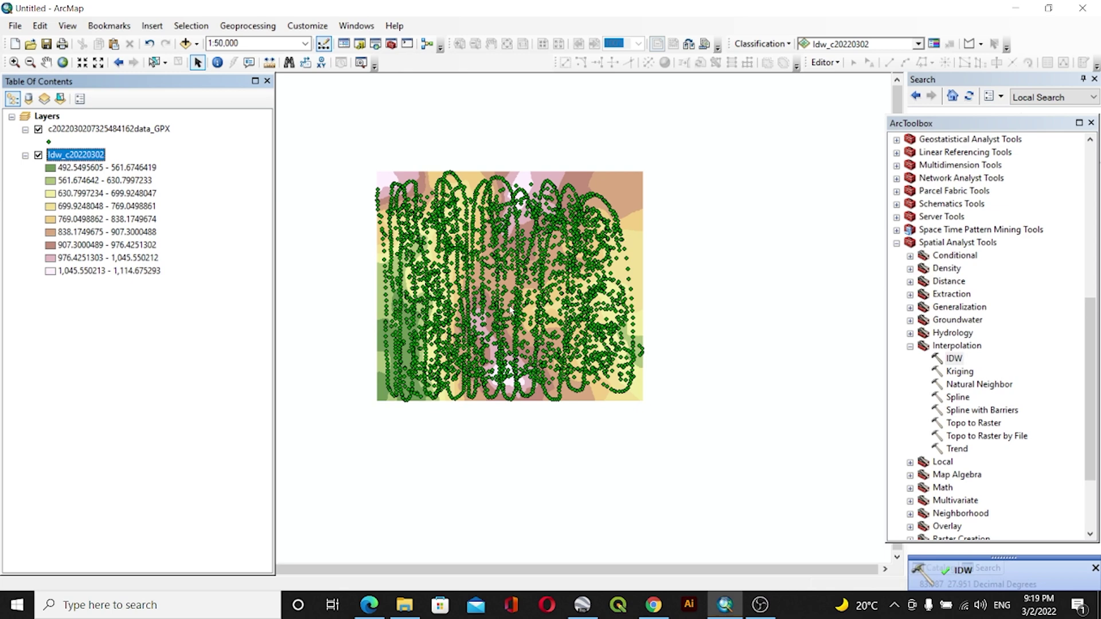
{"action": "scroll", "coordinate": [509, 307], "scroll_direction": "up", "scroll_amount": 1}
{"action": "scroll", "coordinate": [510, 307], "scroll_direction": "up", "scroll_amount": 1}
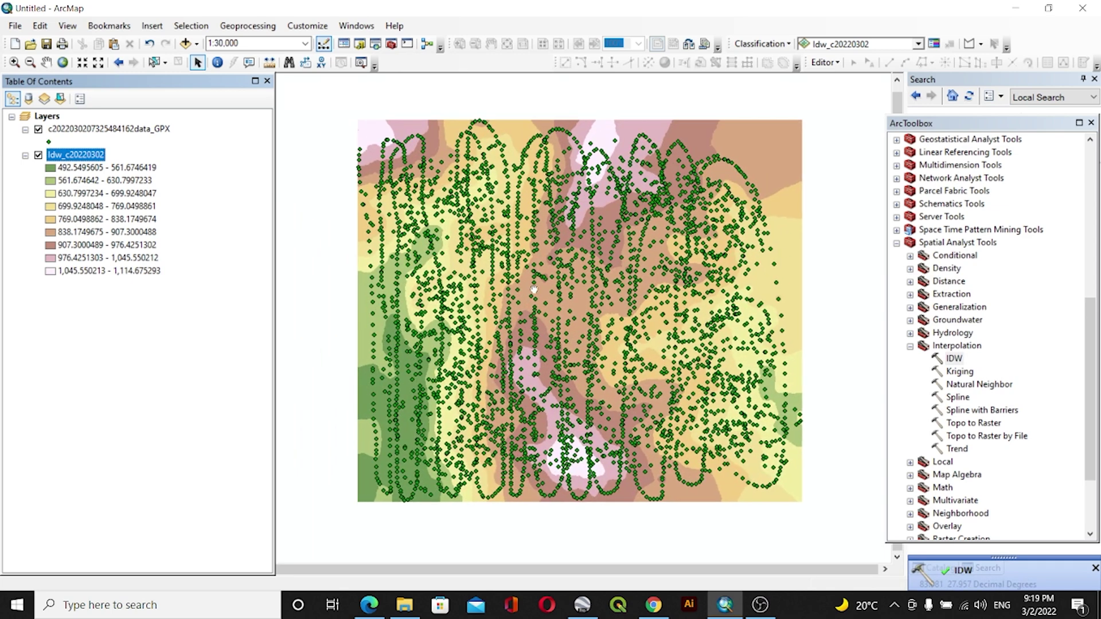
- Hide the GPX points, recentre the Idw_c20220302 raster, and collapse the Interpolation toolset
{"action": "left_click", "coordinate": [38, 129]}
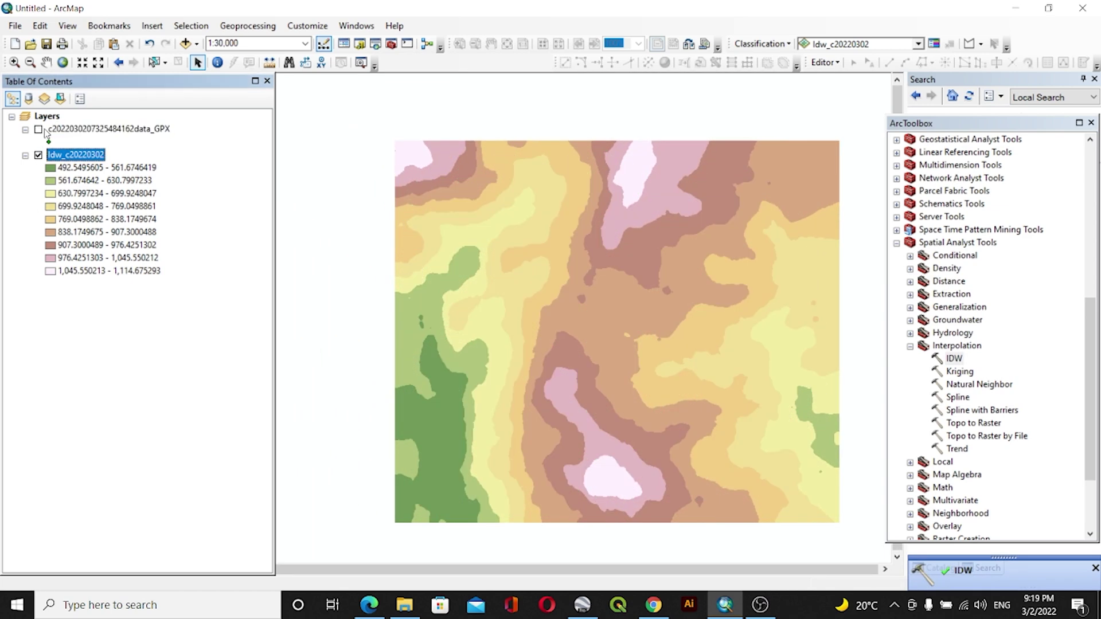
{"action": "scroll", "coordinate": [687, 374], "scroll_direction": "down", "scroll_amount": 1}
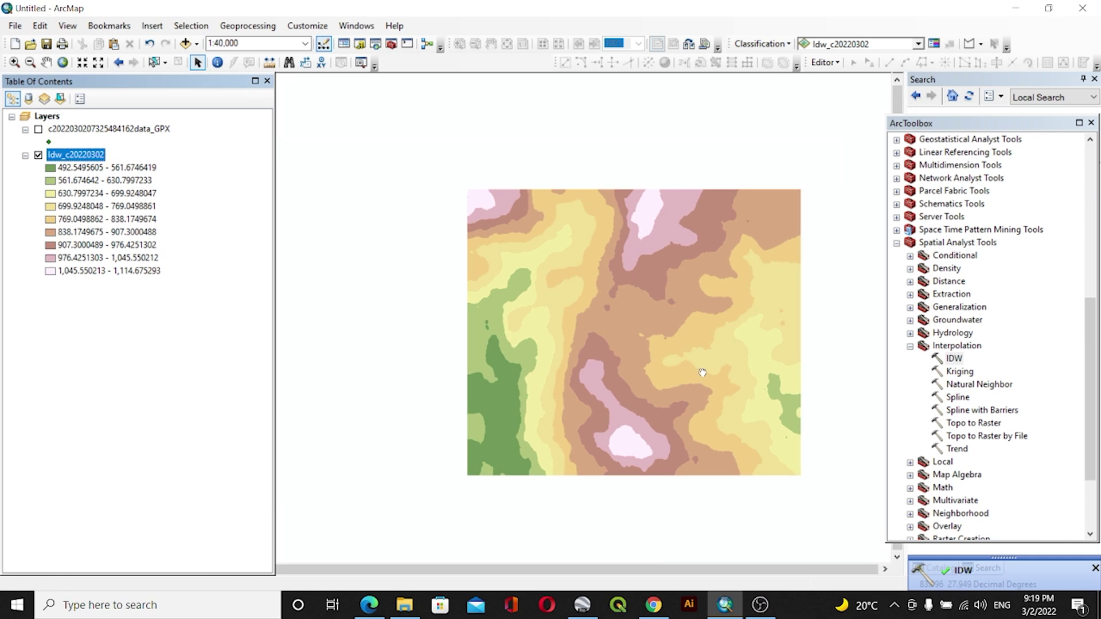
{"action": "scroll", "coordinate": [499, 282], "scroll_direction": "up", "scroll_amount": 1}
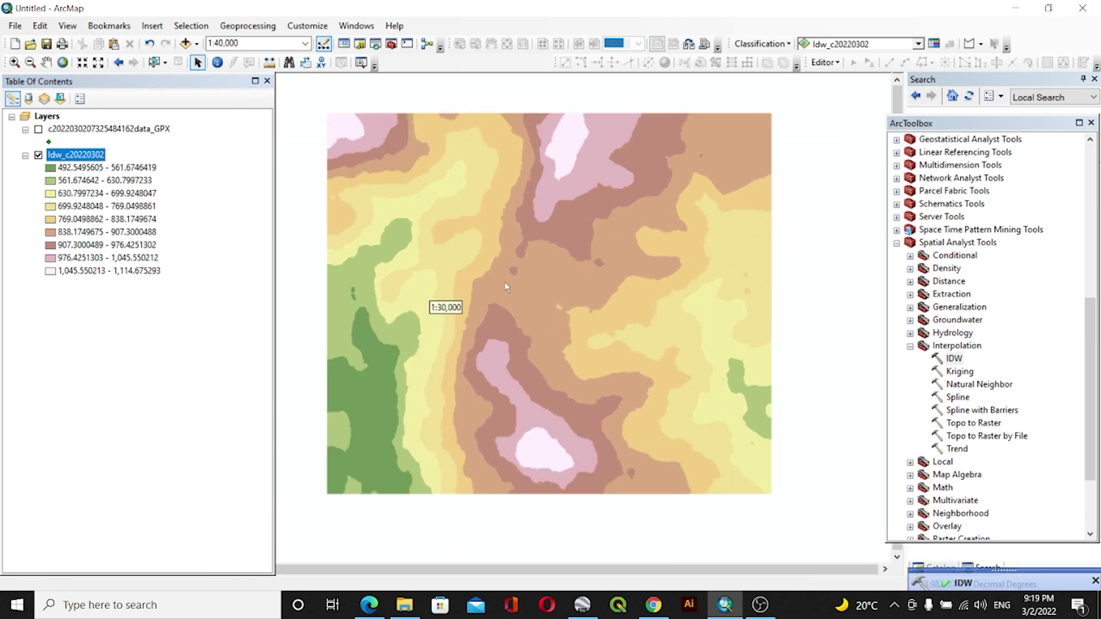
{"action": "left_click_drag", "start_coordinate": [531, 298], "coordinate": [552, 300]}
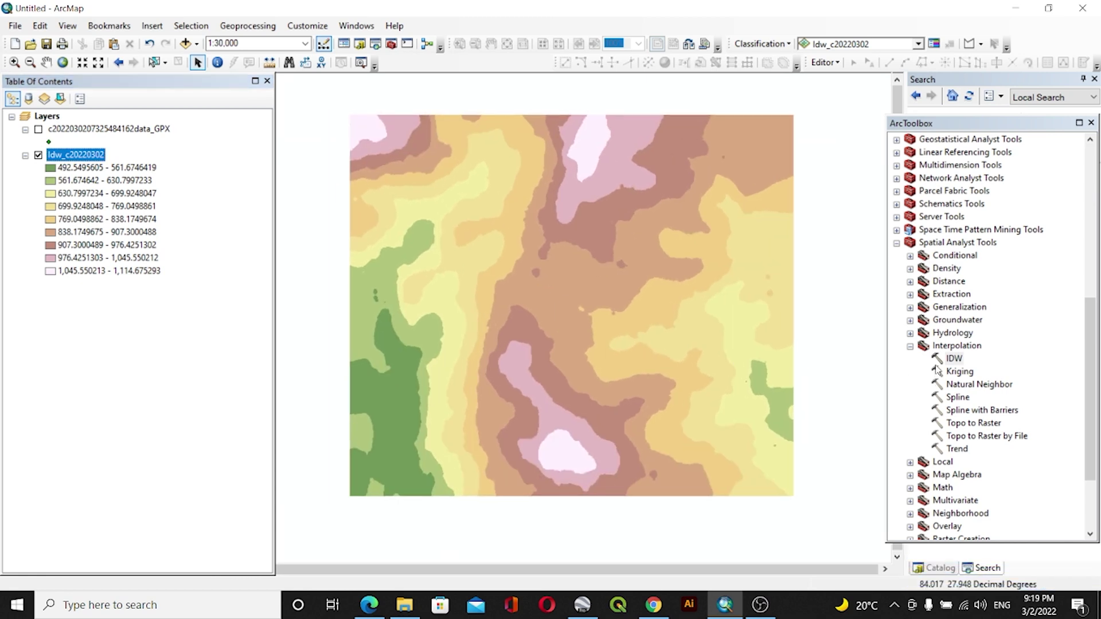
{"action": "left_click", "coordinate": [911, 346]}
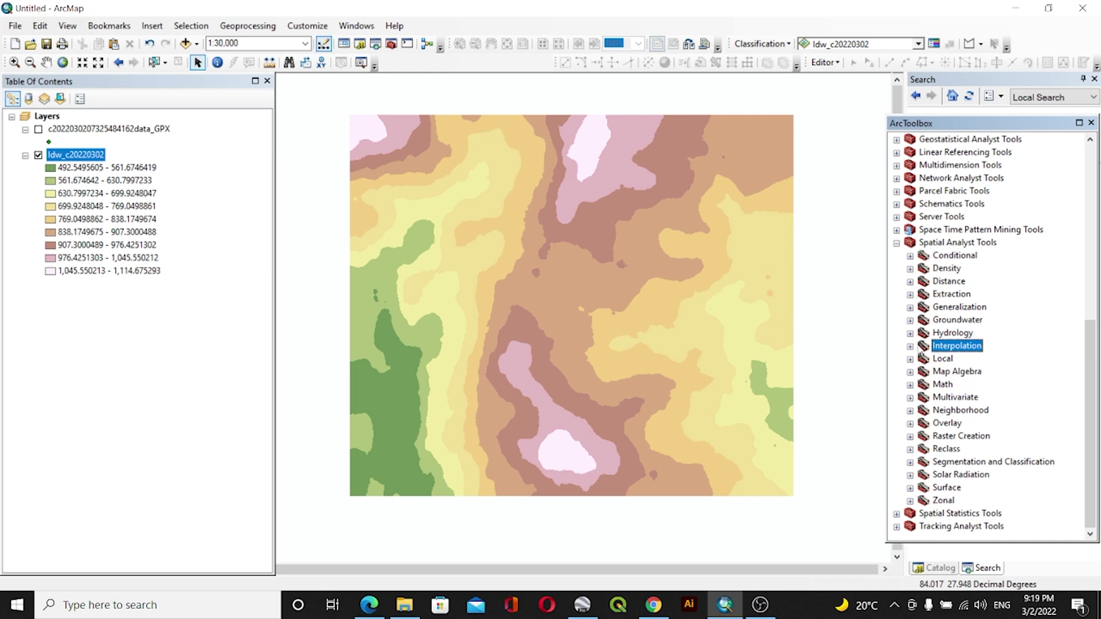
- Run Contour on Idw_c20220302 with a 50 m interval to create Contour_Idw_c202
{"action": "left_click", "coordinate": [910, 488]}
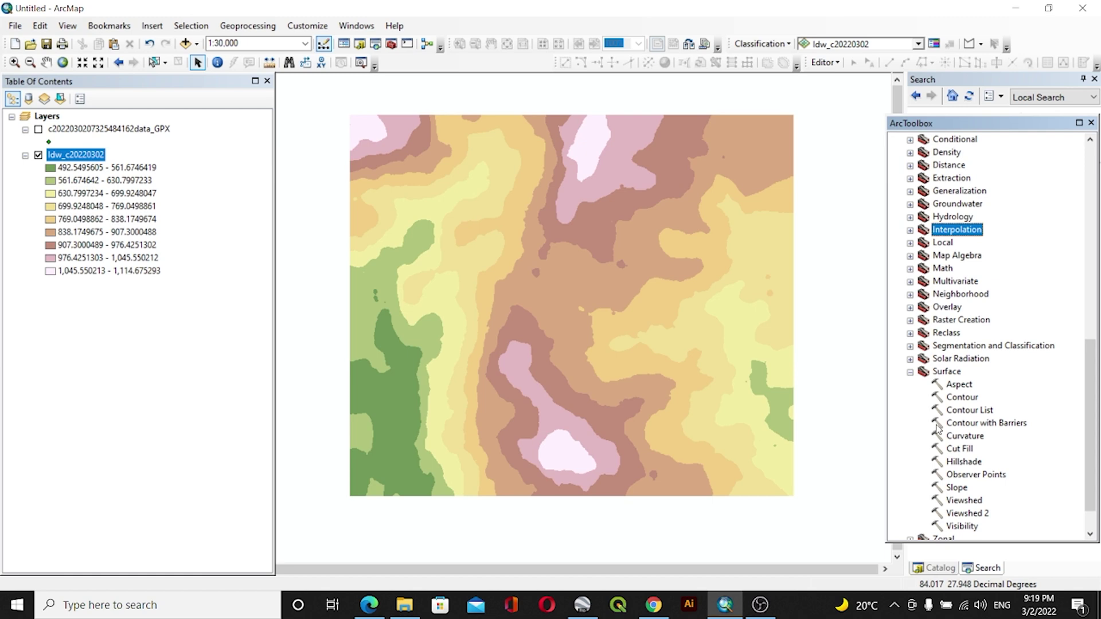
{"action": "double_click", "coordinate": [961, 398]}
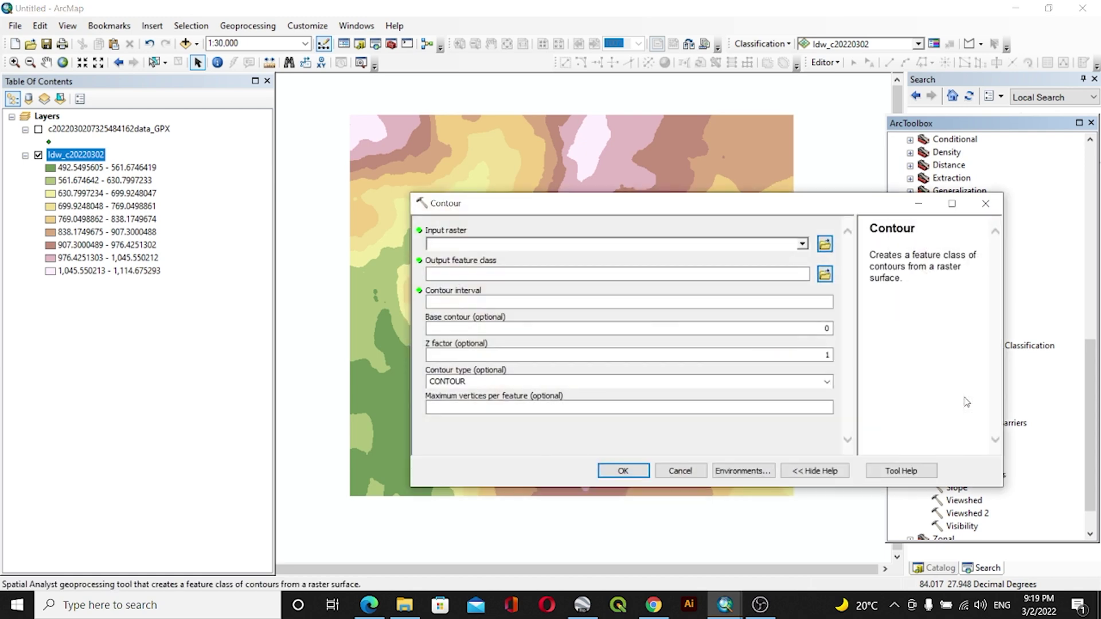
{"action": "left_click_drag", "start_coordinate": [77, 159], "coordinate": [486, 247]}
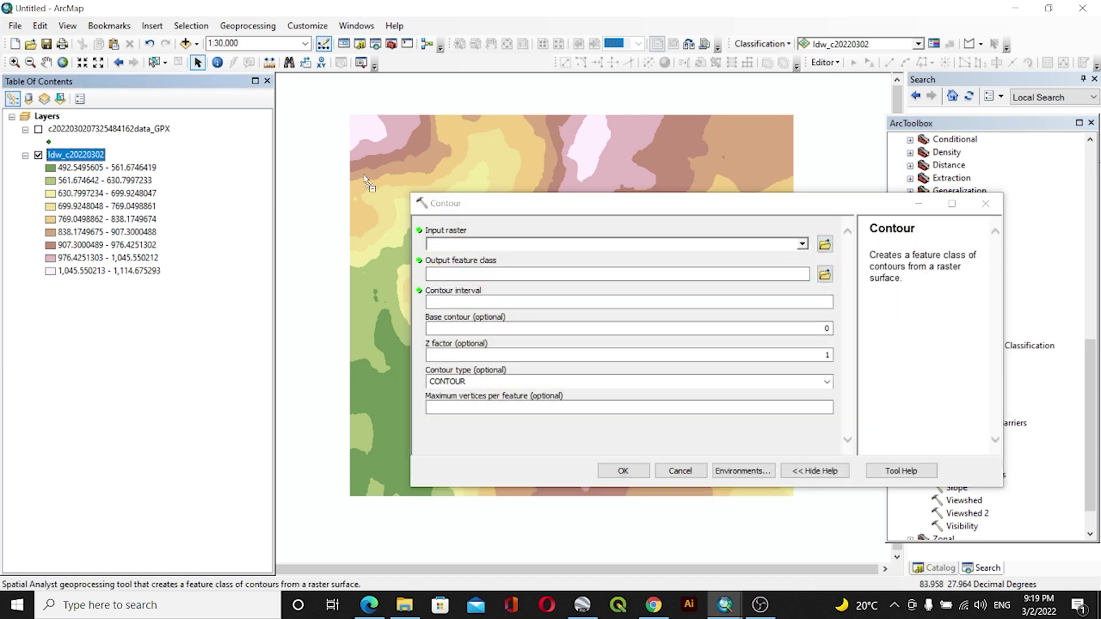
{"action": "left_click", "coordinate": [484, 302]}
{"action": "type", "text": "50"}
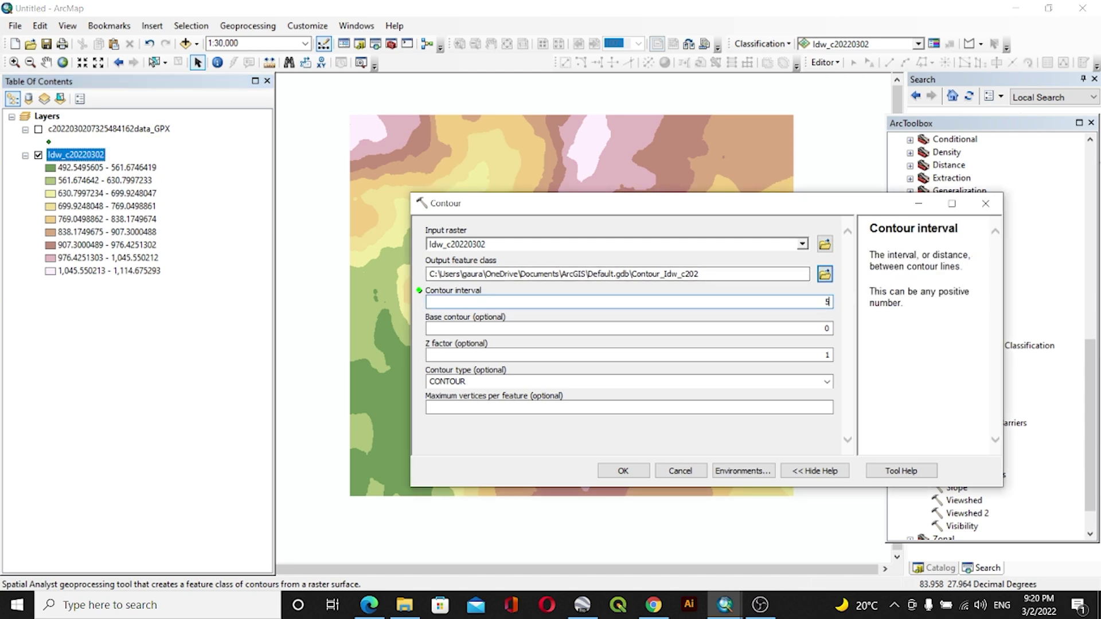
{"action": "left_click", "coordinate": [631, 472]}
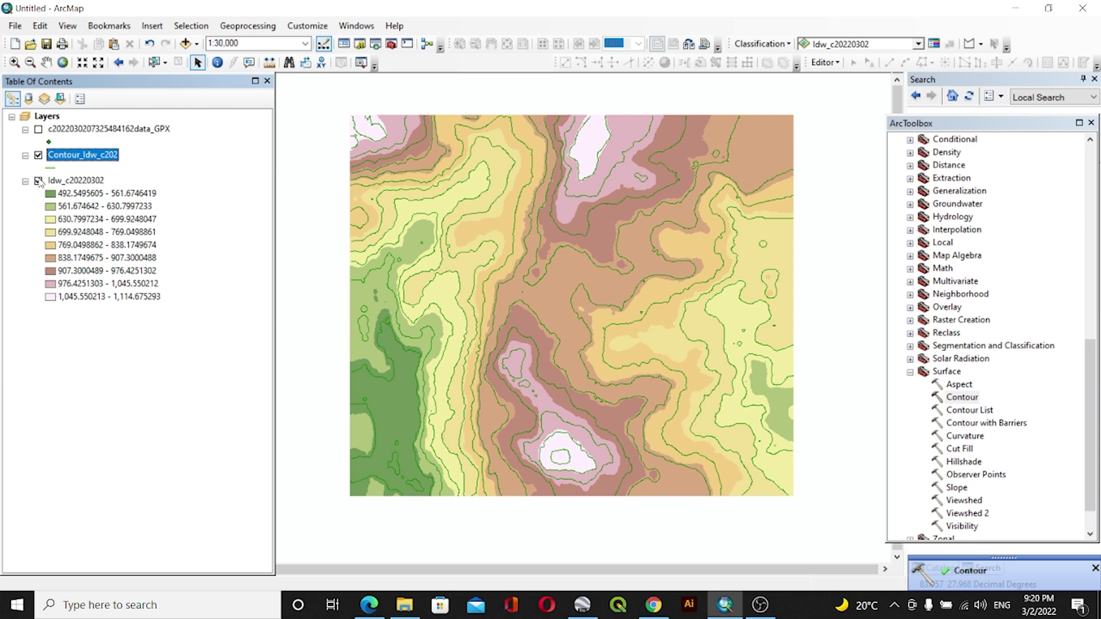
- Hide the Idw_c20220302 raster and pan to inspect the green Contour_Idw_c202 lines
{"action": "left_click", "coordinate": [38, 181]}
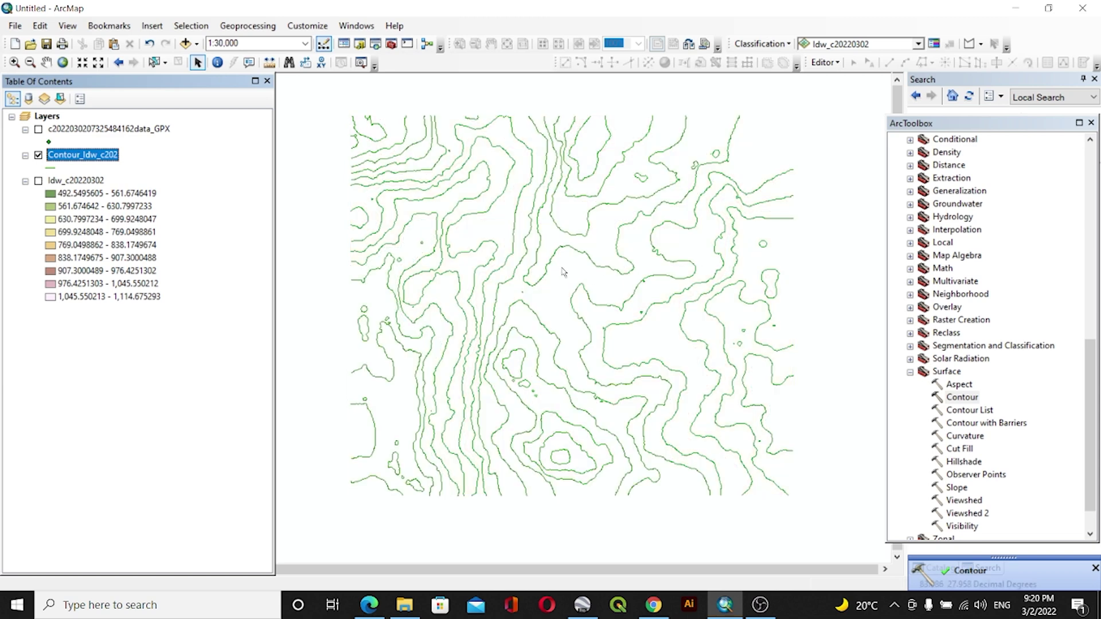
{"action": "scroll", "coordinate": [563, 272], "scroll_direction": "down", "scroll_amount": 2}
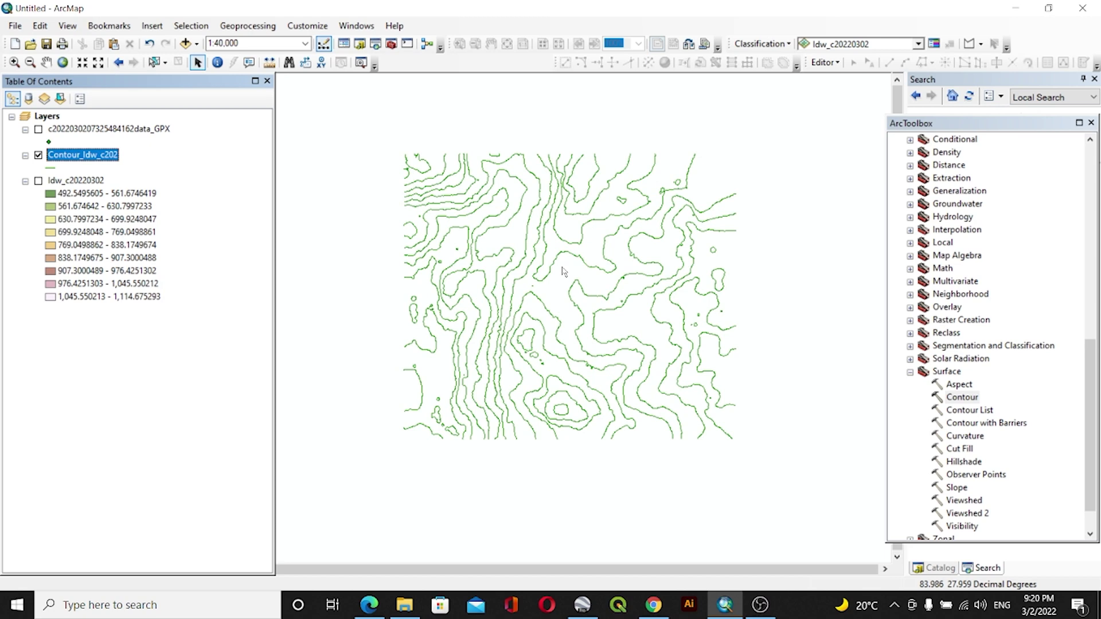
{"action": "mouse_move", "coordinate": [533, 240]}
{"action": "left_mouse_down"}
{"action": "mouse_move", "coordinate": [494, 266]}
{"action": "mouse_move", "coordinate": [520, 232]}
{"action": "left_mouse_up"}
{"action": "scroll", "coordinate": [474, 232], "scroll_direction": "up", "scroll_amount": 1}
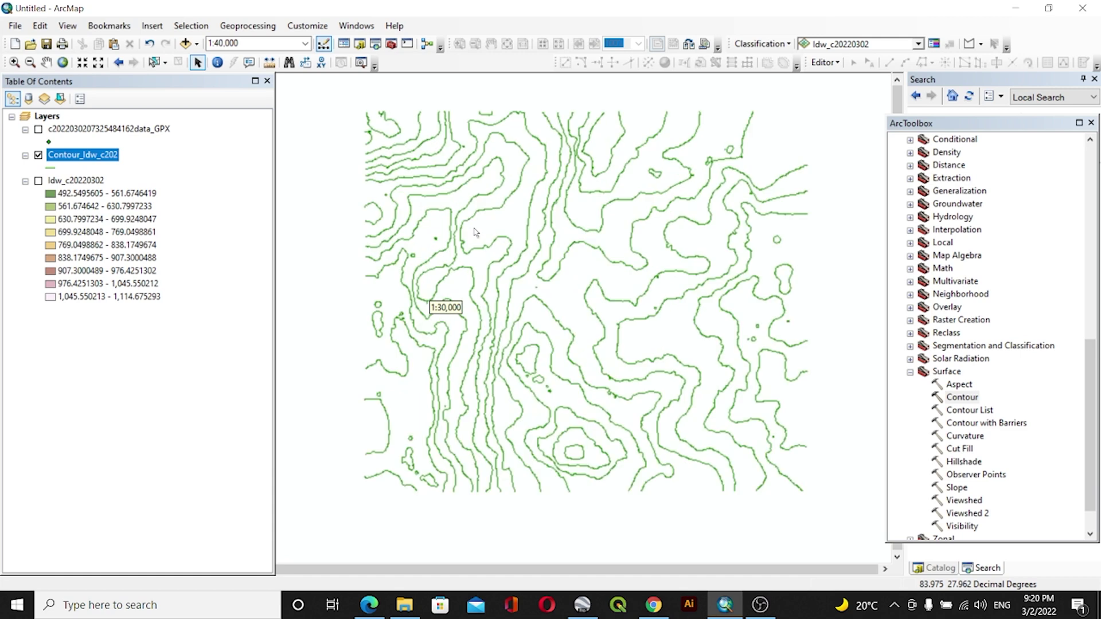
{"action": "left_click_drag", "start_coordinate": [510, 180], "coordinate": [504, 205]}
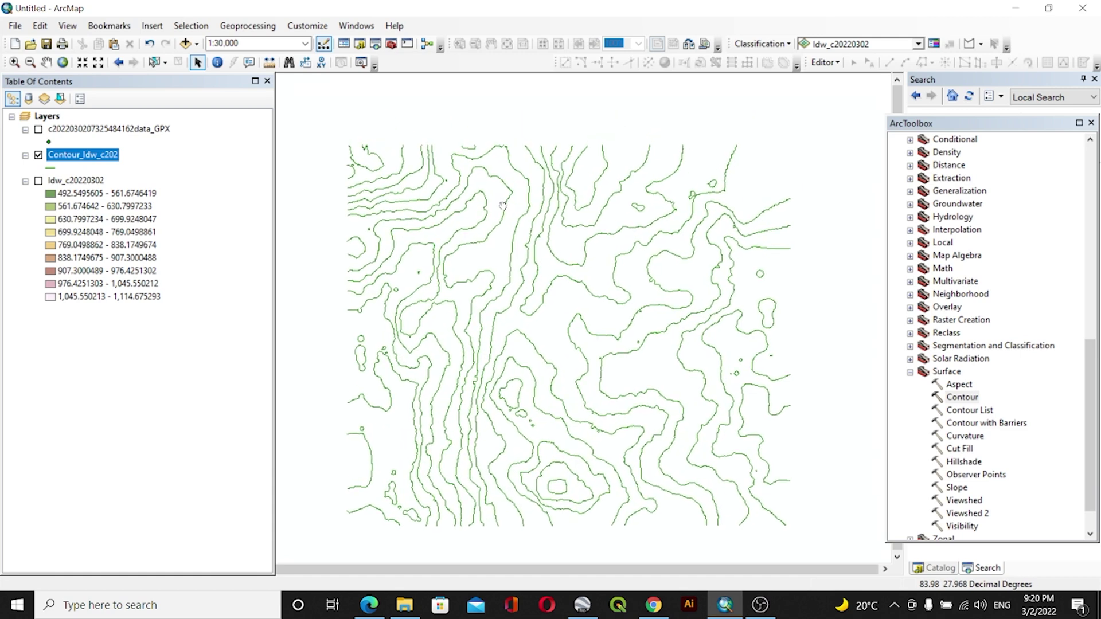